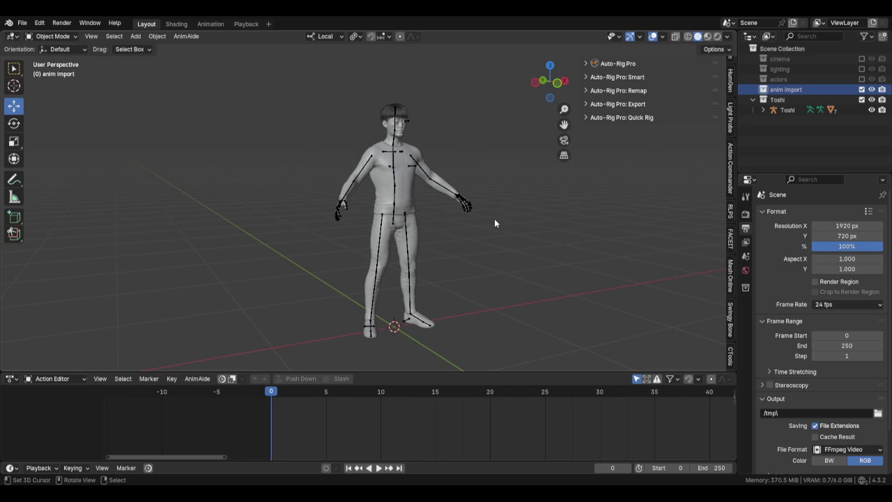
# - Select the Toshi armature and briefly expand and collapse the Auto-Rig Pro Quick Rig panel
pyautogui.click(410, 130)
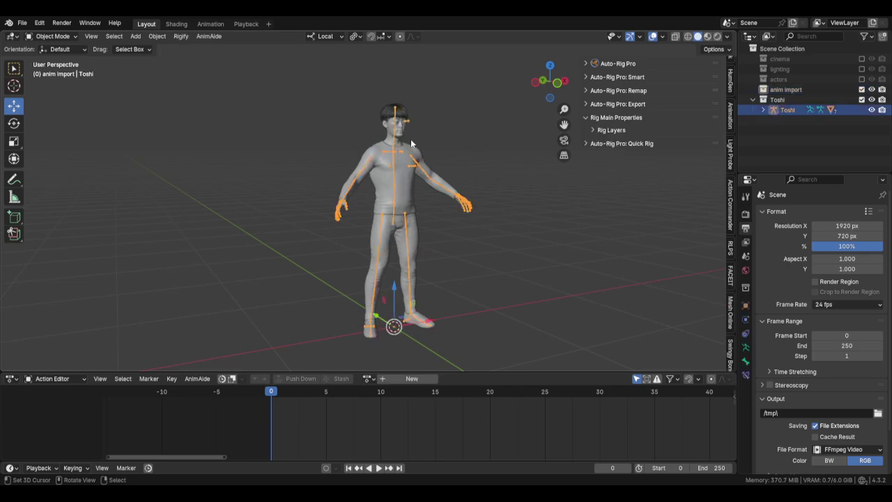
pyautogui.click(584, 144)
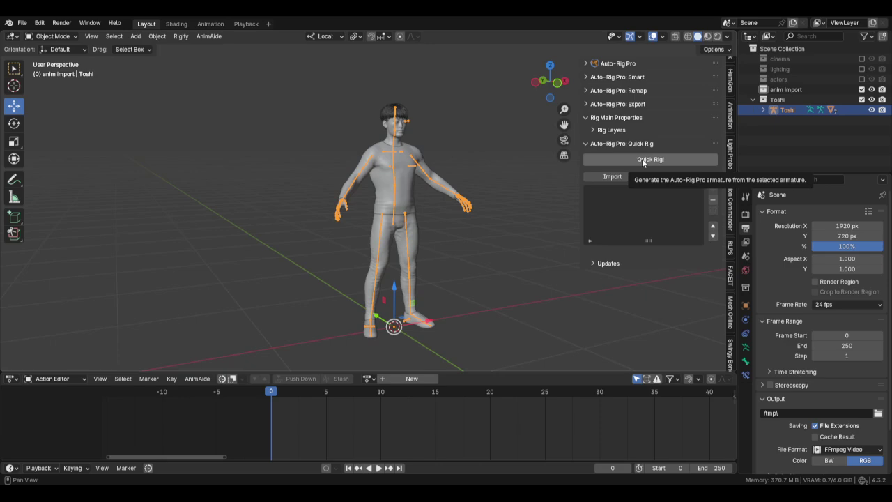
pyautogui.click(587, 143)
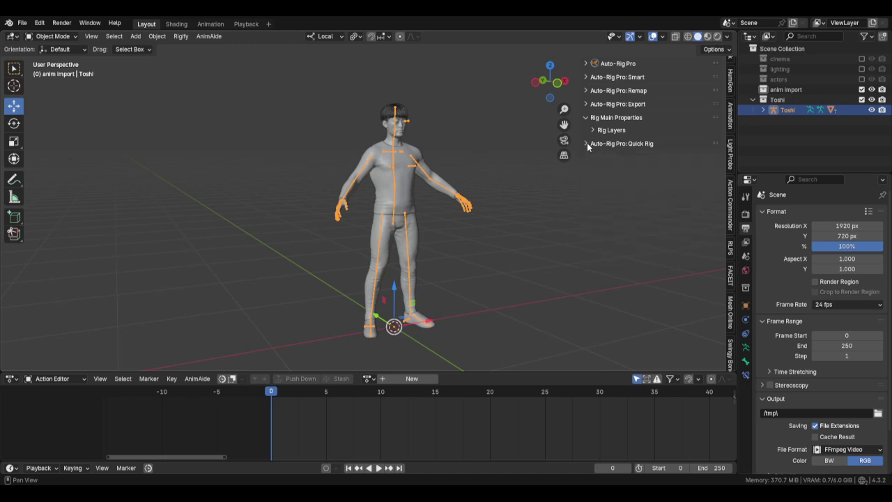
# - In Auto-Rig Pro Remap, eyedrop Toshi into the Target Armature field
pyautogui.click(627, 89)
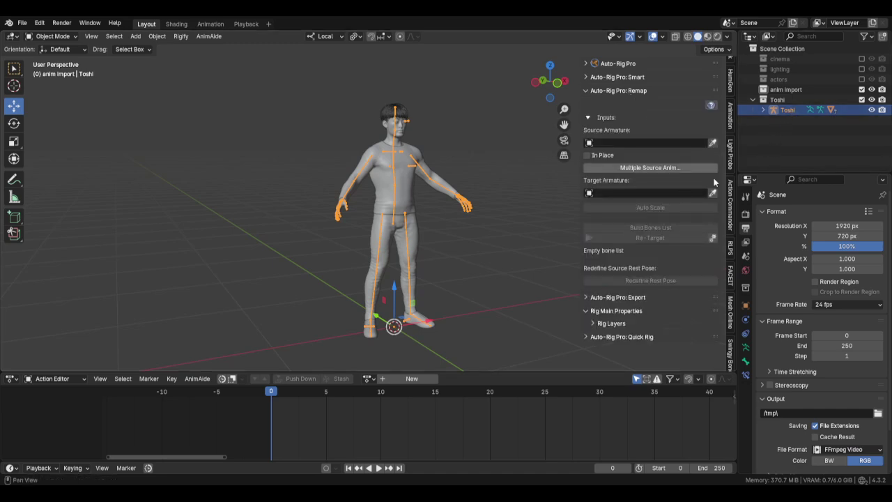
pyautogui.click(601, 195)
pyautogui.click(689, 192)
# - Make the anim import collection active and import the Mixamo FBX animation
pyautogui.scroll(3, 432, 216)
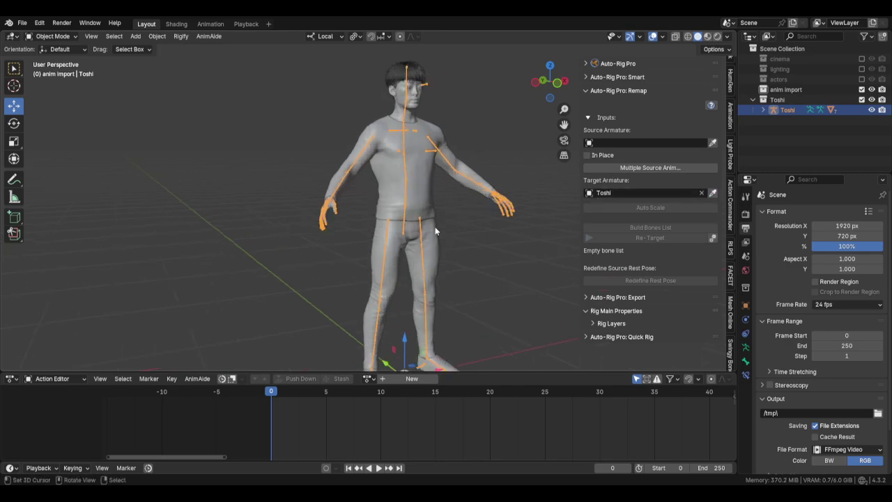
pyautogui.click(785, 89)
pyautogui.scroll(-3, 443, 220)
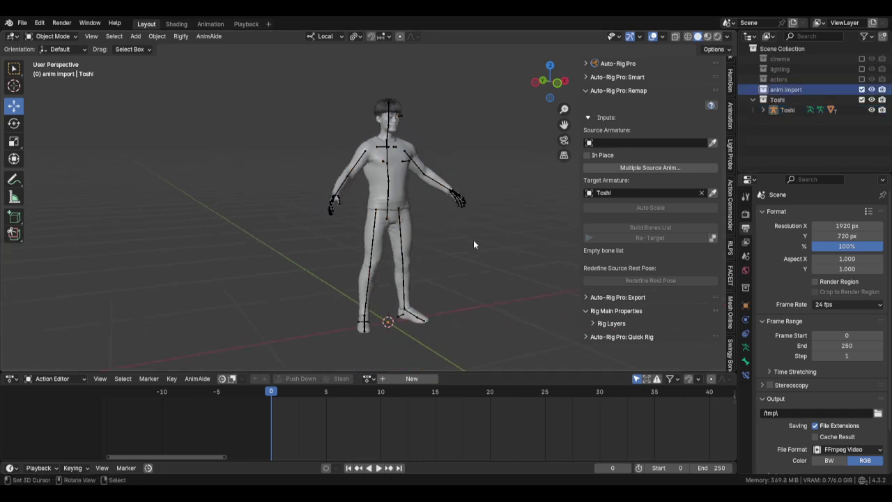
pyautogui.moveTo(471, 240); pyautogui.dragTo(377, 257, button='middle')
pyautogui.click(22, 23)
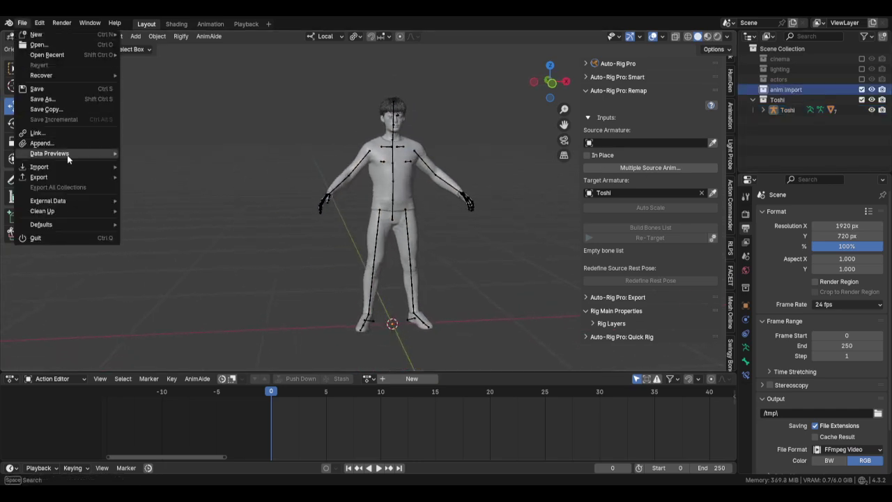
pyautogui.moveTo(72, 165)
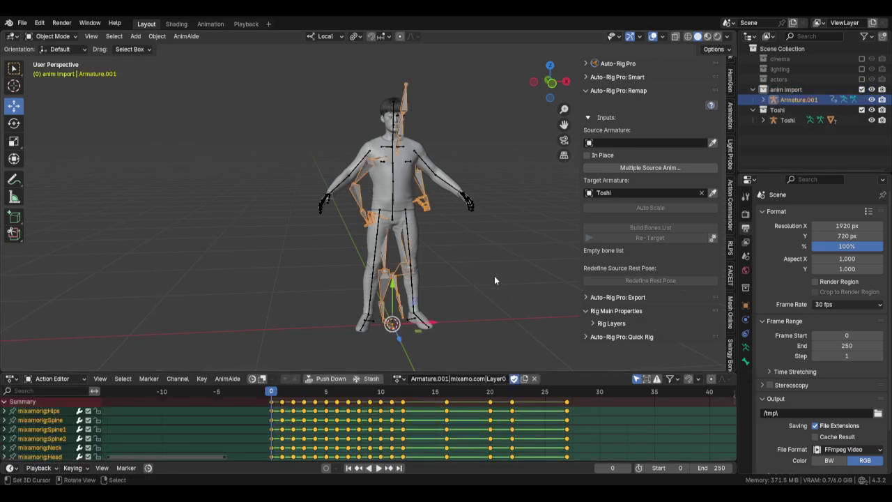
# - Enable In Front for the Mixamo armature and move it about 1.966 m left of Toshi
pyautogui.moveTo(494, 274); pyautogui.dragTo(455, 278, button='middle')
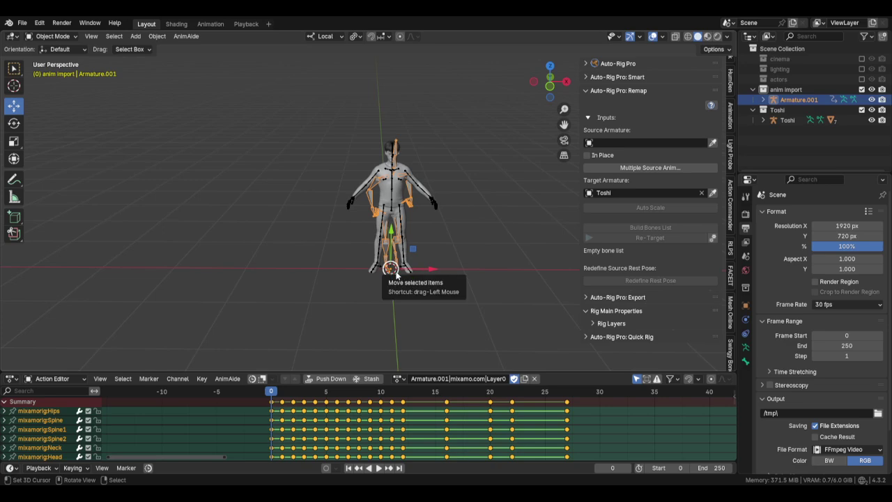
pyautogui.click(744, 349)
pyautogui.click(812, 411)
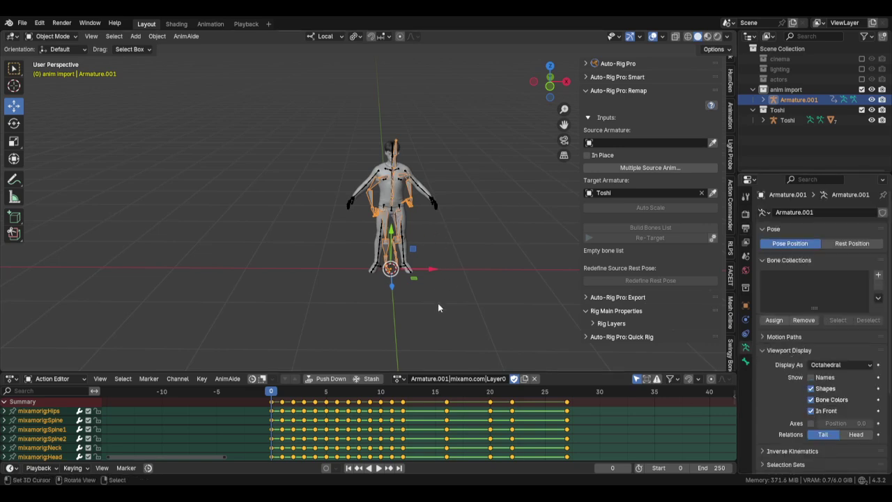
pyautogui.moveTo(433, 270); pyautogui.dragTo(292, 259)
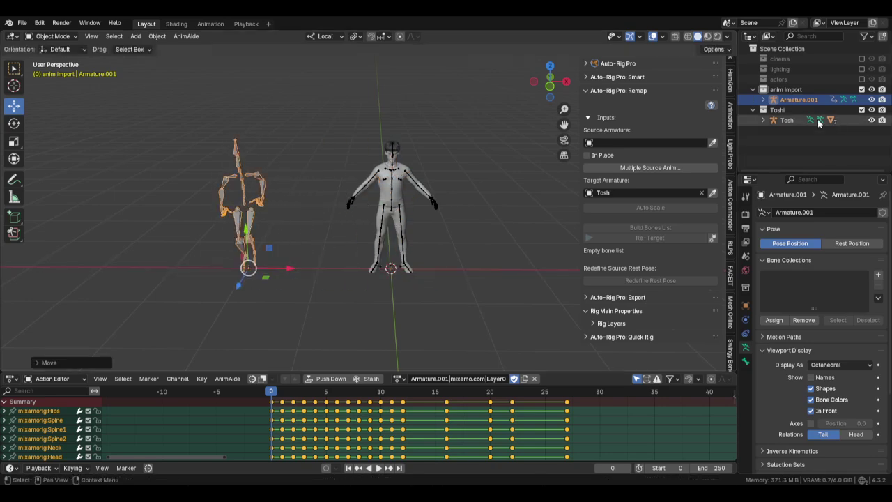
# - Set Armature.001 as the source armature, build the bones list, and nudge the source rig
pyautogui.click(713, 146)
pyautogui.scroll(-3, 616, 218)
pyautogui.click(650, 161)
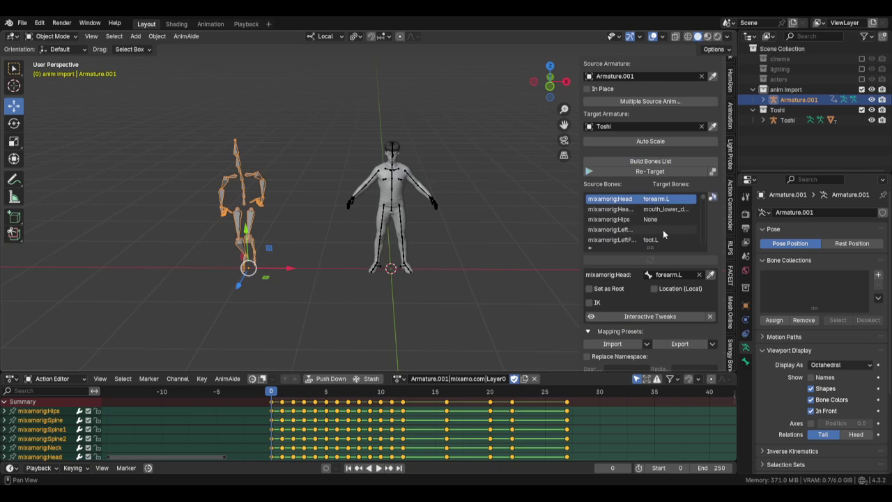
pyautogui.scroll(-5, 649, 234)
pyautogui.scroll(5, 648, 233)
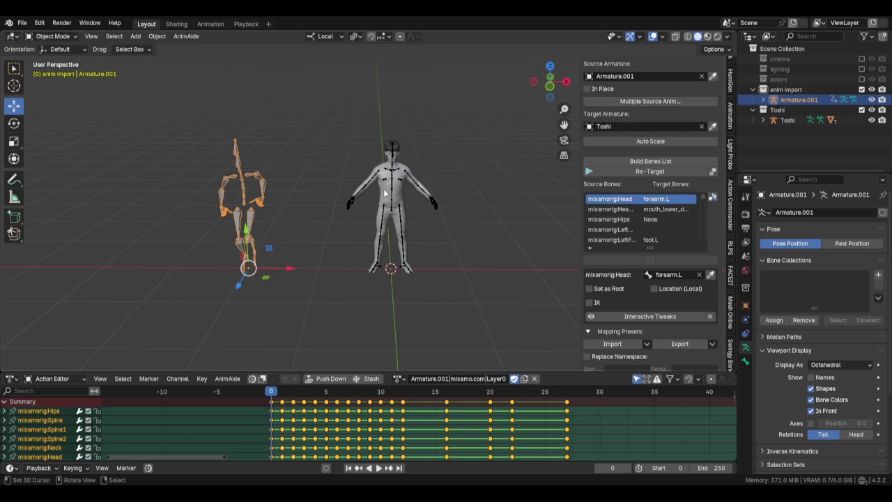
pyautogui.press('g')
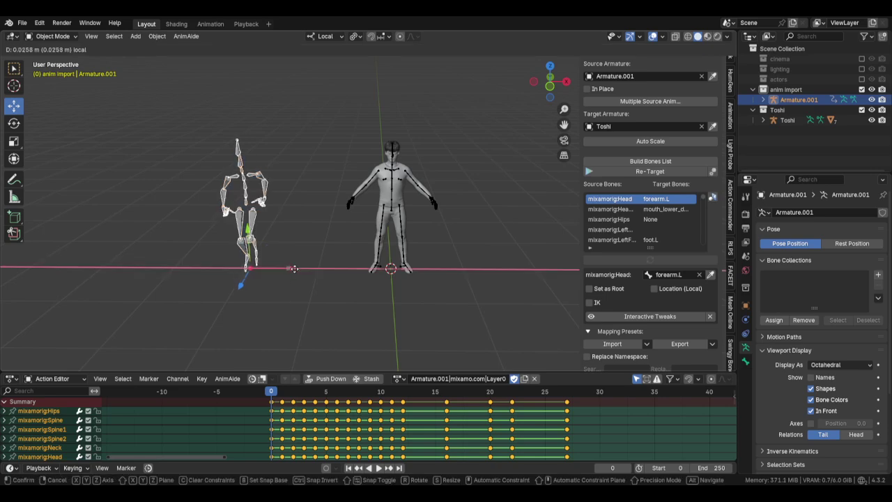
pyautogui.click(410, 226)
pyautogui.scroll(1, 407, 219)
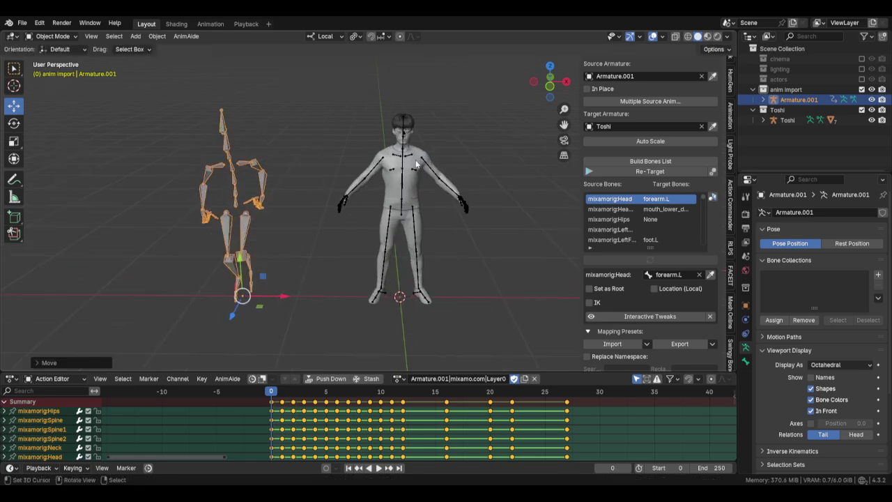
# - Put both armatures in Pose Mode and map Mixamo LeftShoulder to Toshi's shoulder.L
pyautogui.keyDown('shift'); pyautogui.click(420, 181); pyautogui.keyUp('shift')
pyautogui.hotkey('ctrl', 'Tab')
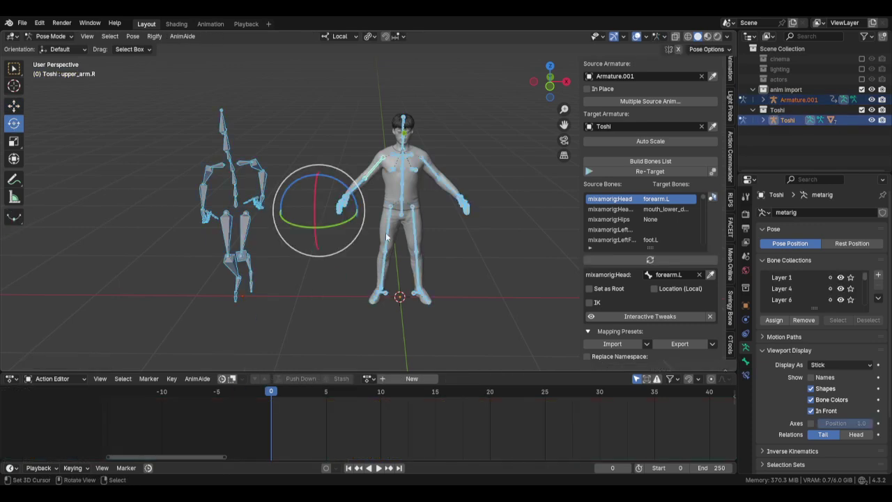
pyautogui.hotkey('alt', 'a')
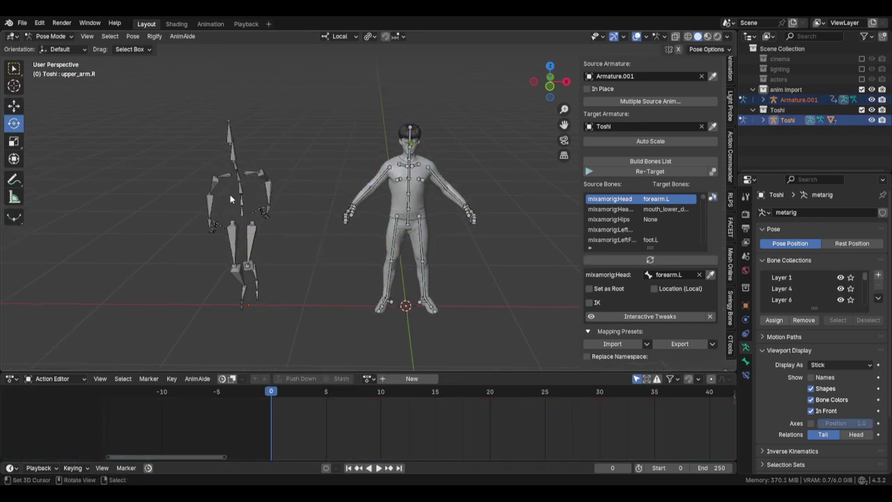
pyautogui.click(251, 175)
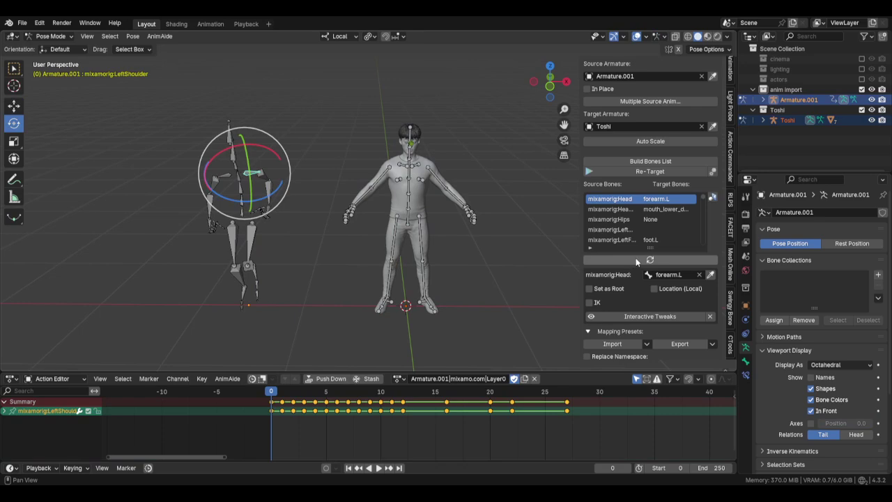
pyautogui.click(636, 260)
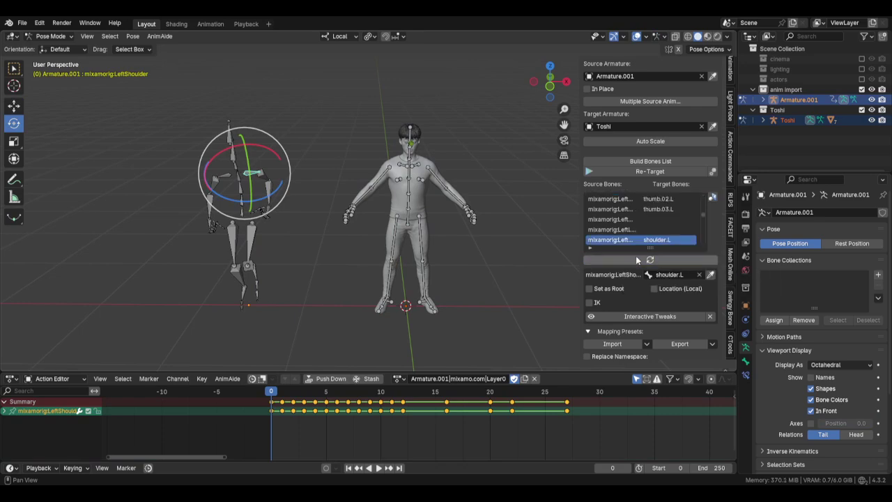
pyautogui.click(421, 168)
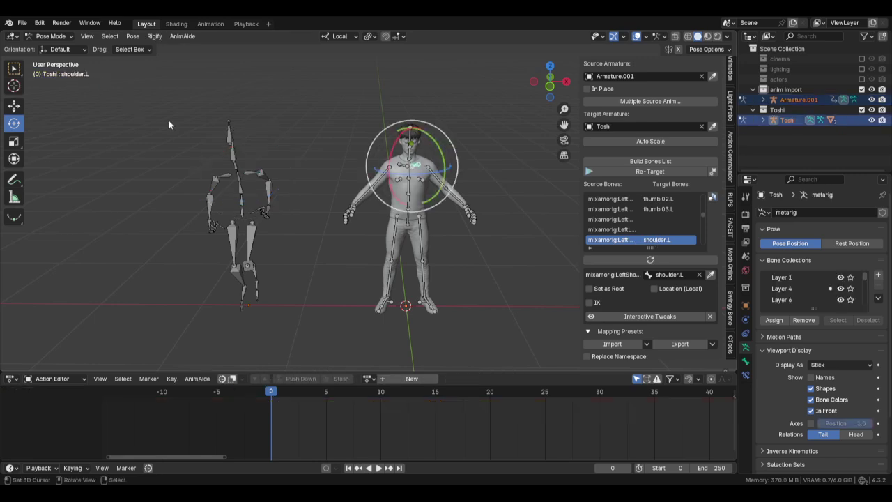
# - Map the Mixamo RightShoulder bone to Toshi's shoulder.R
pyautogui.click(225, 183)
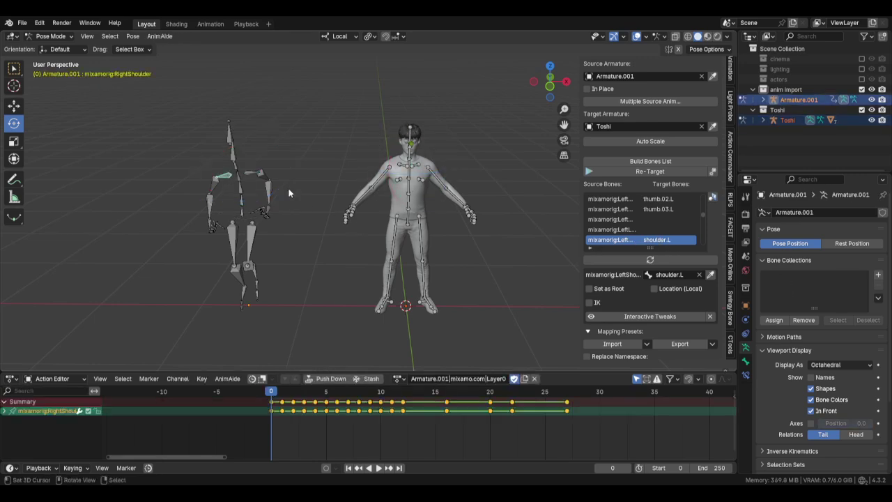
pyautogui.click(651, 260)
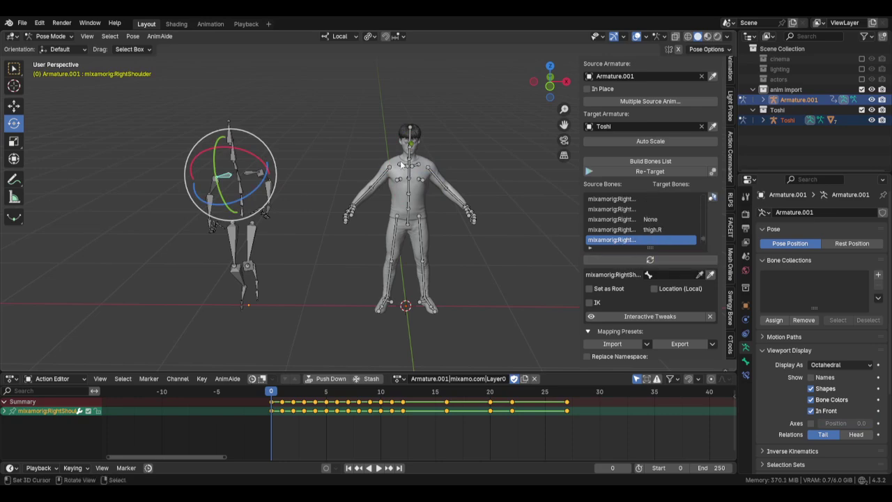
pyautogui.click(650, 260)
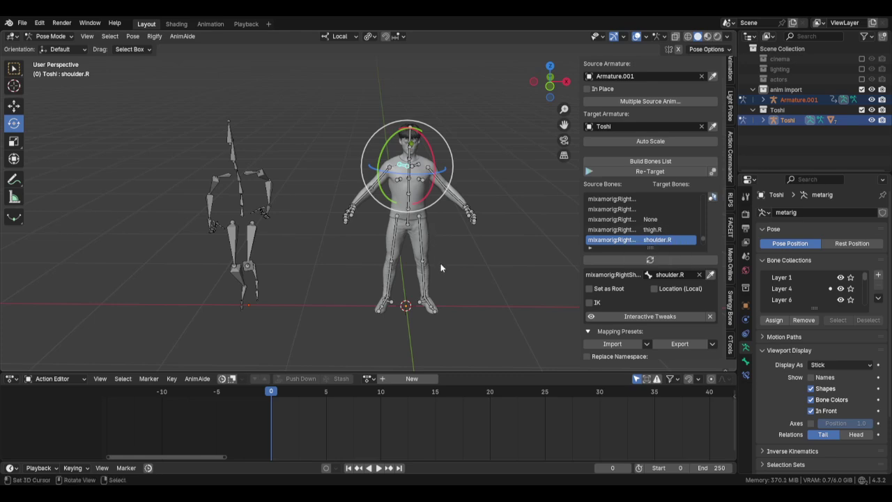
# - Map Mixamo LeftArm to upper_arm.L and LeftForeArm to forearm.L
pyautogui.click(254, 172)
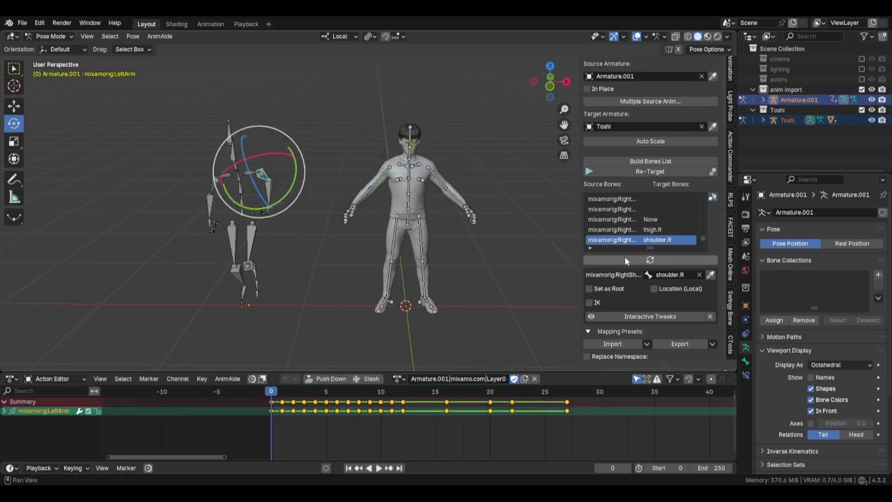
pyautogui.click(442, 183)
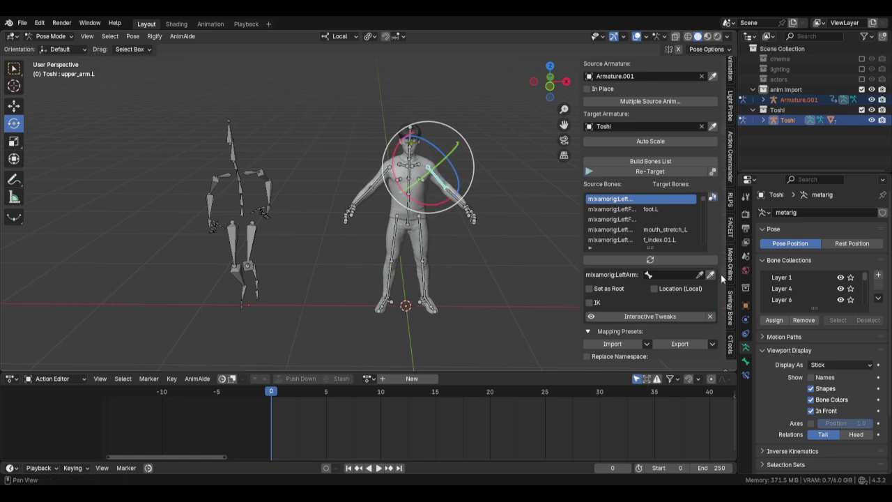
pyautogui.click(711, 275)
pyautogui.scroll(2, 406, 245)
pyautogui.scroll(3, 407, 245)
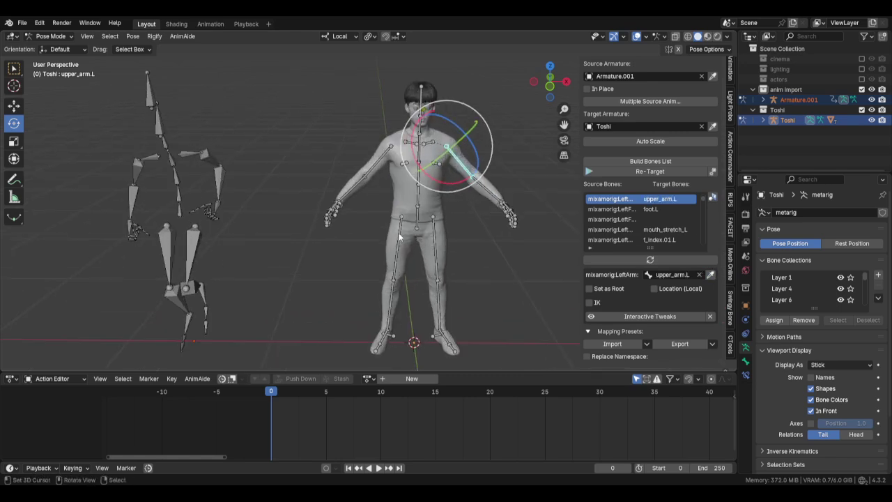
pyautogui.click(209, 186)
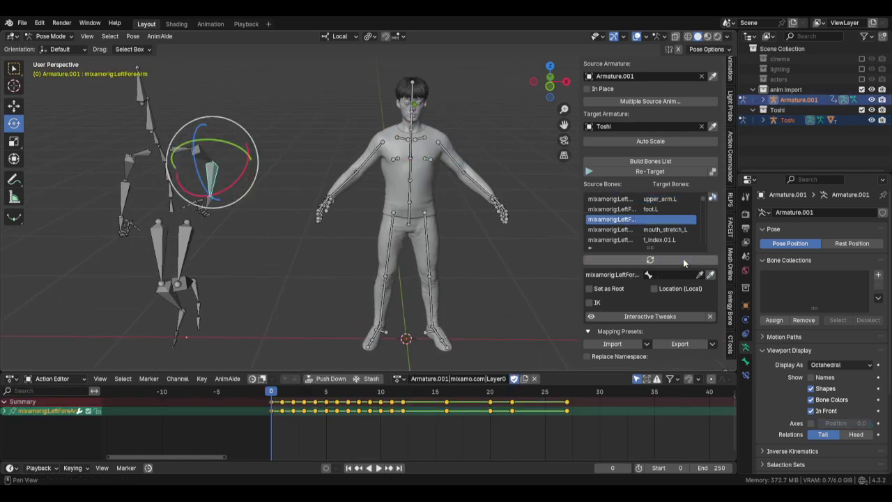
pyautogui.click(499, 202)
pyautogui.click(710, 275)
pyautogui.scroll(5, 492, 197)
# - Retarget Mixamo LeftHand to Toshi's hand.L, replacing mouth_stretch_L
pyautogui.moveTo(492, 197); pyautogui.dragTo(446, 237, button='middle')
pyautogui.click(381, 281)
pyautogui.scroll(-3, 382, 230)
pyautogui.keyDown('shift'); pyautogui.moveTo(366, 254); pyautogui.dragTo(396, 262, button='middle'); pyautogui.keyUp('shift')
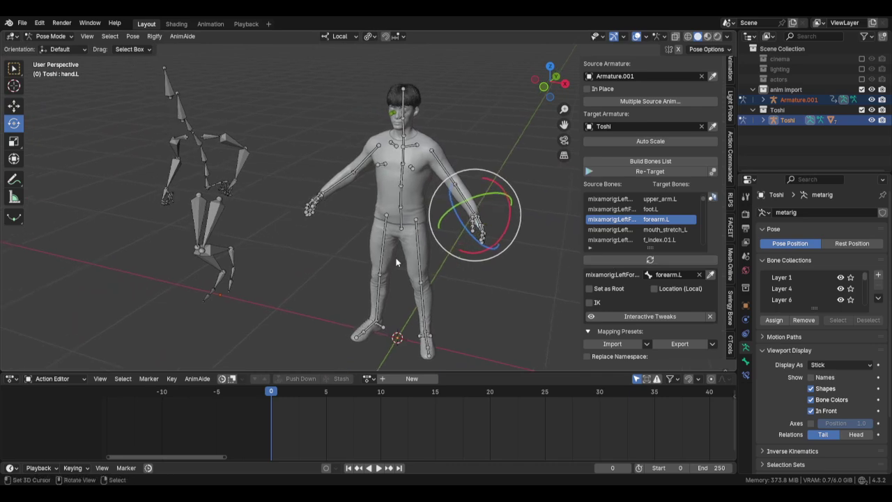
pyautogui.click(236, 183)
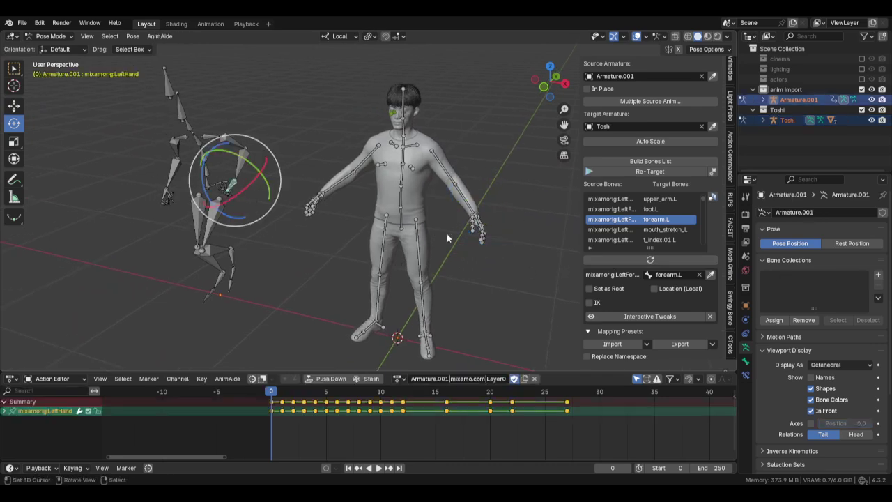
pyautogui.click(663, 262)
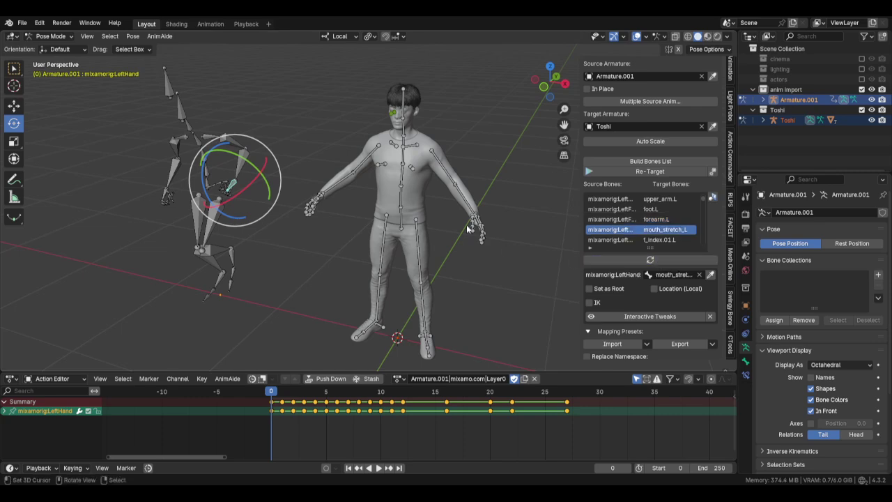
pyautogui.scroll(3, 446, 254)
pyautogui.moveTo(488, 258); pyautogui.dragTo(446, 255, button='middle')
pyautogui.scroll(2, 444, 255)
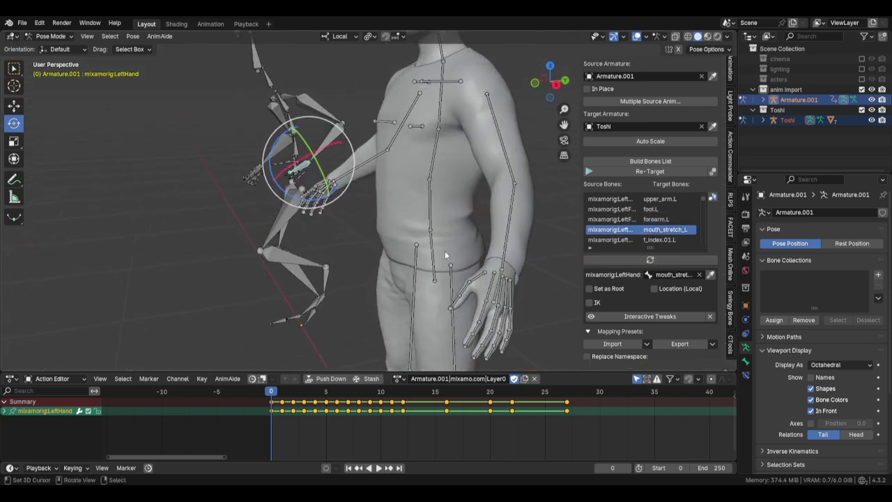
pyautogui.click(506, 274)
pyautogui.click(710, 275)
pyautogui.scroll(-4, 418, 236)
pyautogui.moveTo(418, 237); pyautogui.dragTo(230, 188, button='middle')
pyautogui.click(198, 145)
# - Map the Mixamo RightArm bone to Toshi's upper_arm.R
pyautogui.click(625, 263)
pyautogui.scroll(-3, 346, 216)
pyautogui.click(225, 187)
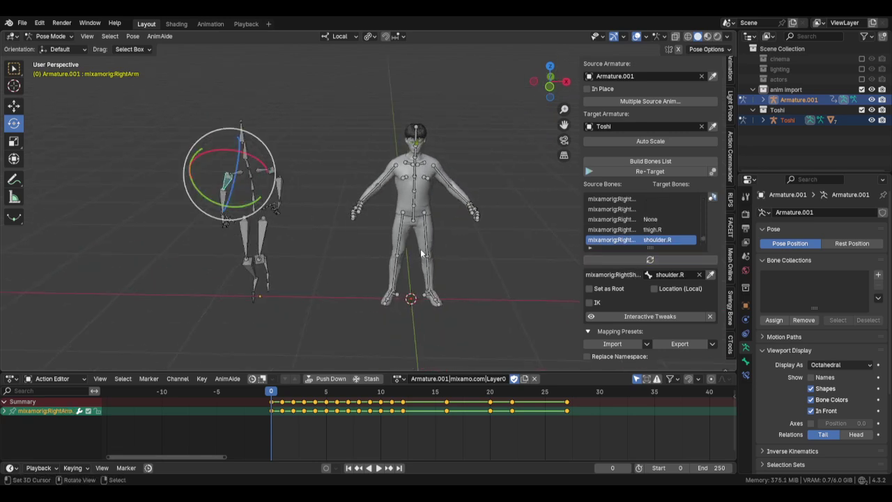
pyautogui.click(612, 260)
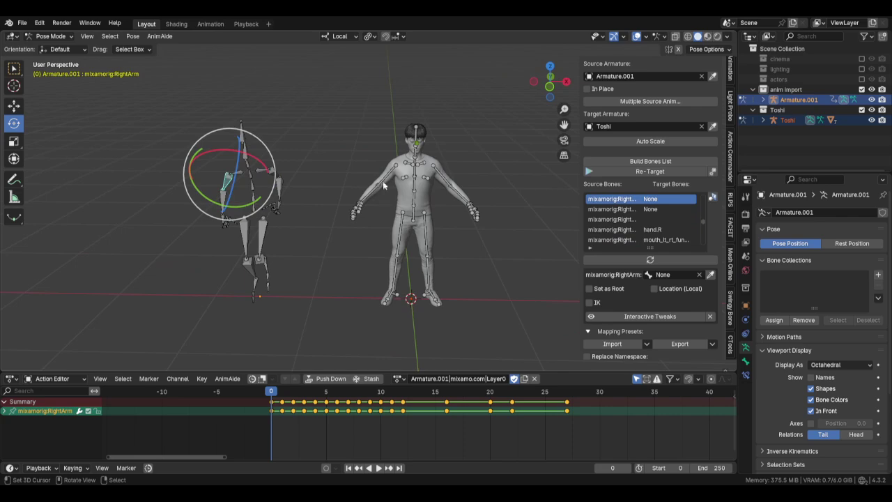
pyautogui.click(386, 182)
pyautogui.click(712, 276)
# - Map RightForeArm to Toshi's forearm.R and check RightHand's existing mapping
pyautogui.click(224, 205)
pyautogui.click(646, 261)
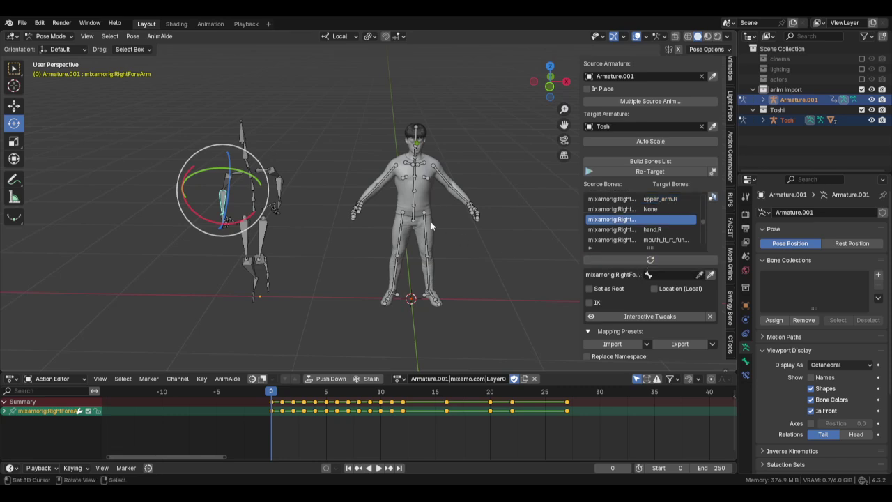
pyautogui.click(367, 194)
pyautogui.click(712, 275)
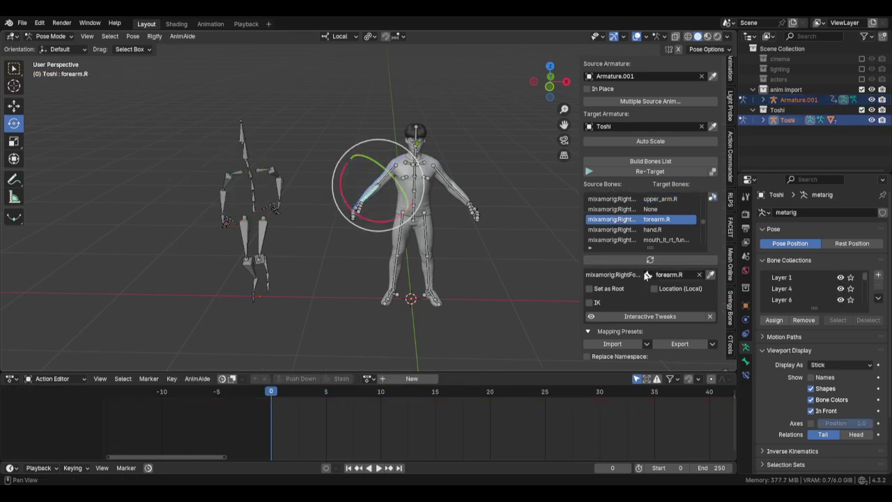
pyautogui.click(224, 220)
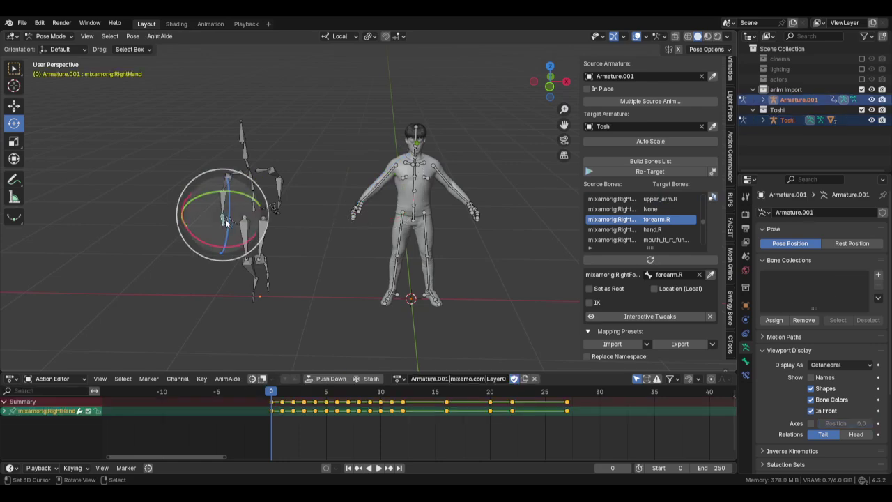
pyautogui.click(663, 261)
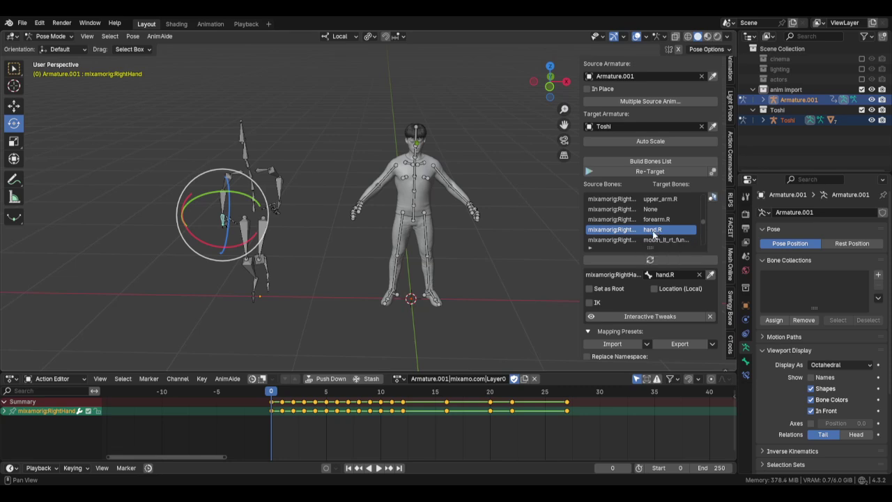
pyautogui.scroll(2, 391, 228)
pyautogui.moveTo(392, 224); pyautogui.dragTo(335, 220, button='middle')
# - Map the Mixamo Head and Neck bones to Toshi's head and neck
pyautogui.click(160, 131)
pyautogui.click(640, 260)
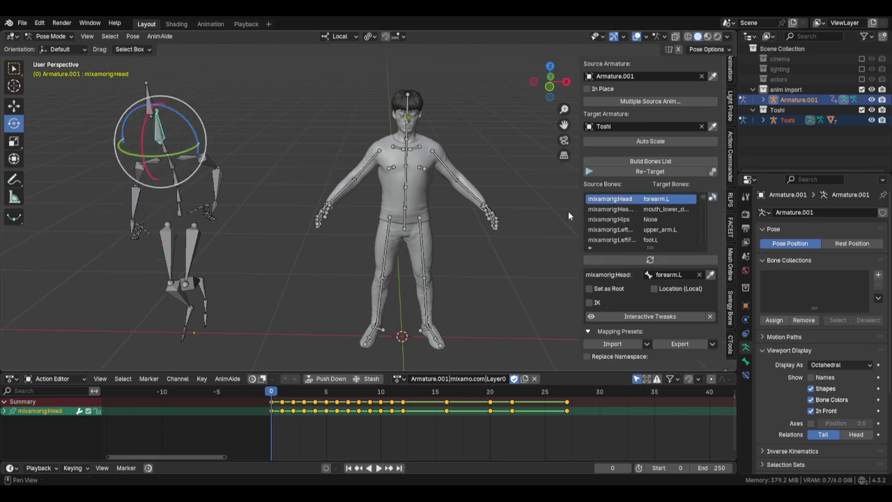
pyautogui.click(408, 103)
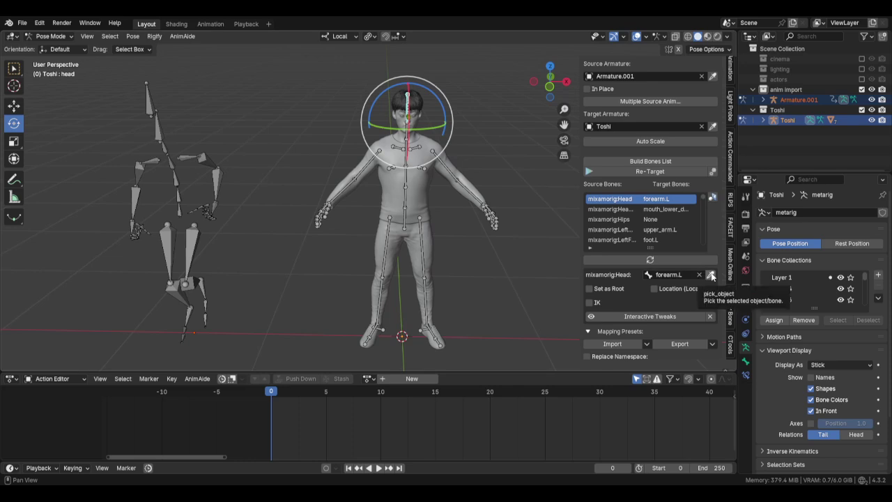
pyautogui.click(711, 275)
pyautogui.click(171, 153)
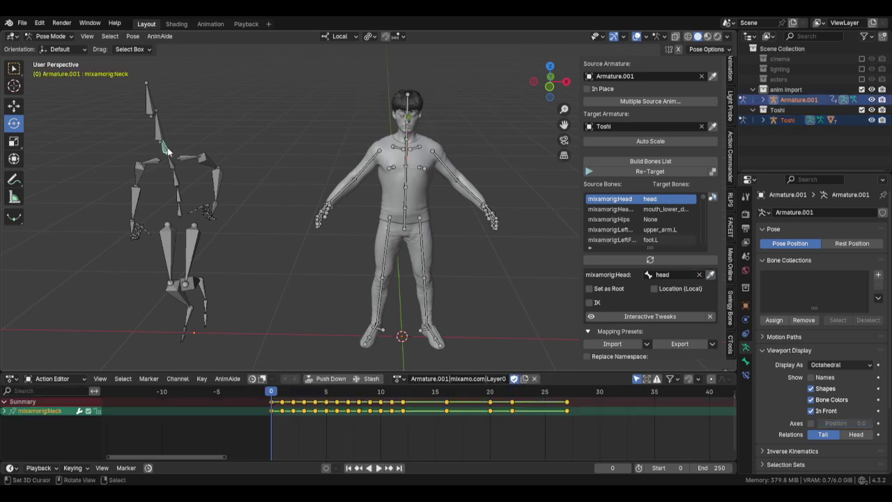
pyautogui.click(657, 261)
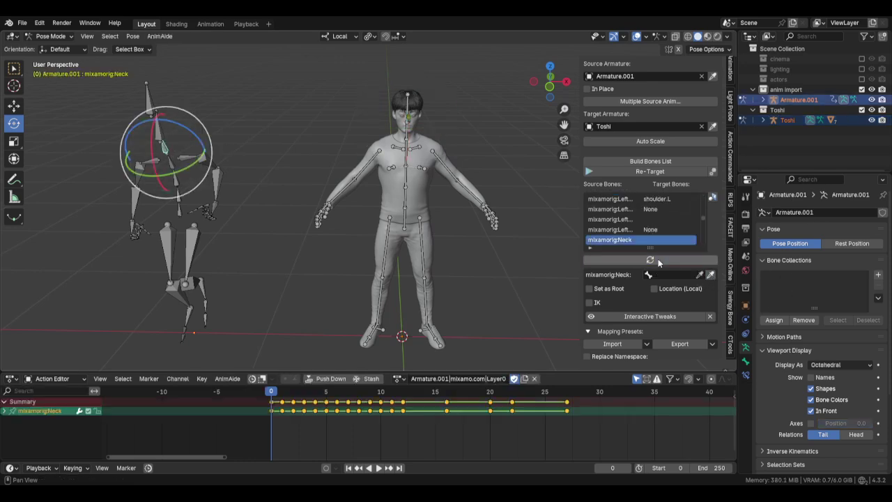
pyautogui.click(406, 134)
pyautogui.click(711, 276)
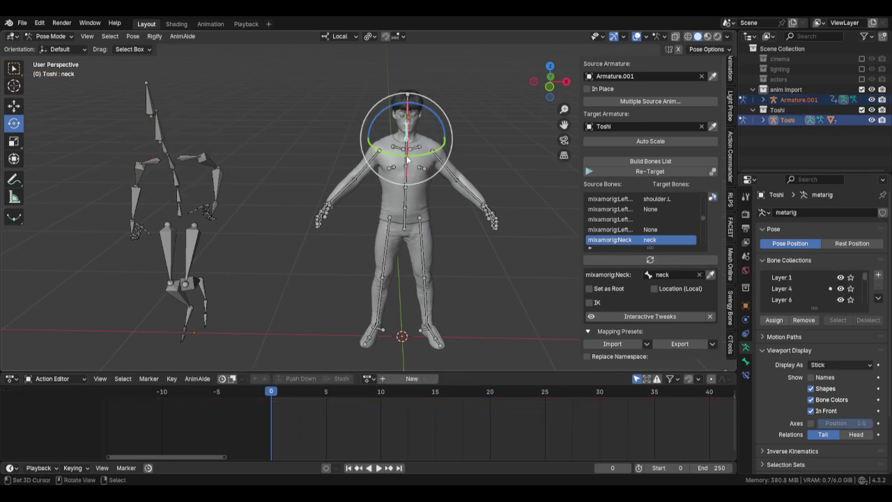
# - Verify the Spine2, Spine1 and Spine rows, then map Hips to Toshi's spine
pyautogui.click(170, 161)
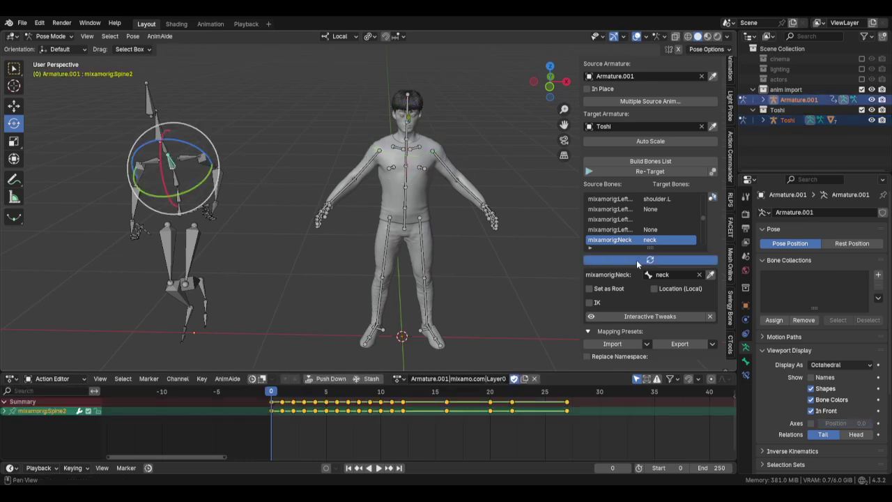
pyautogui.click(636, 260)
pyautogui.click(165, 218)
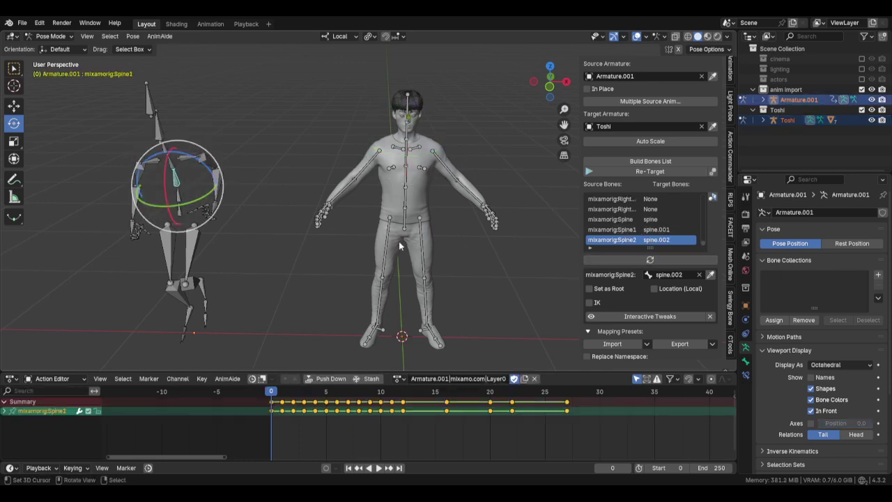
pyautogui.click(633, 257)
pyautogui.press('[')
pyautogui.click(618, 258)
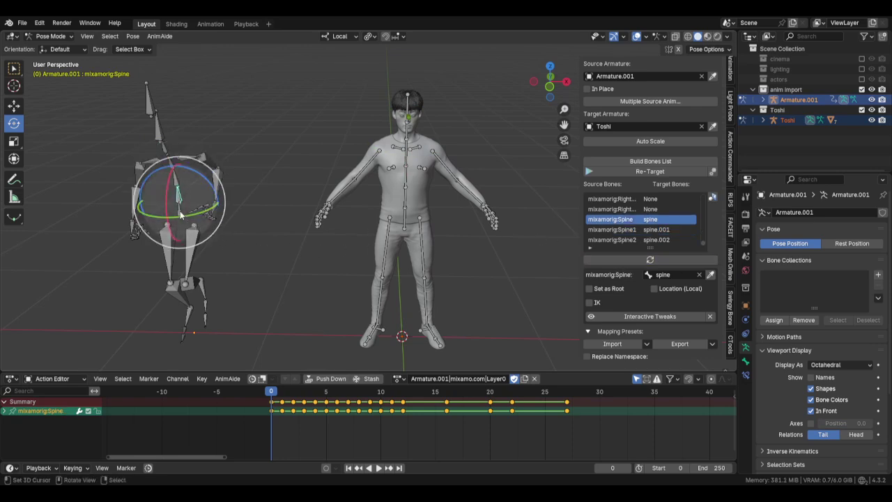
pyautogui.press('[')
pyautogui.click(631, 259)
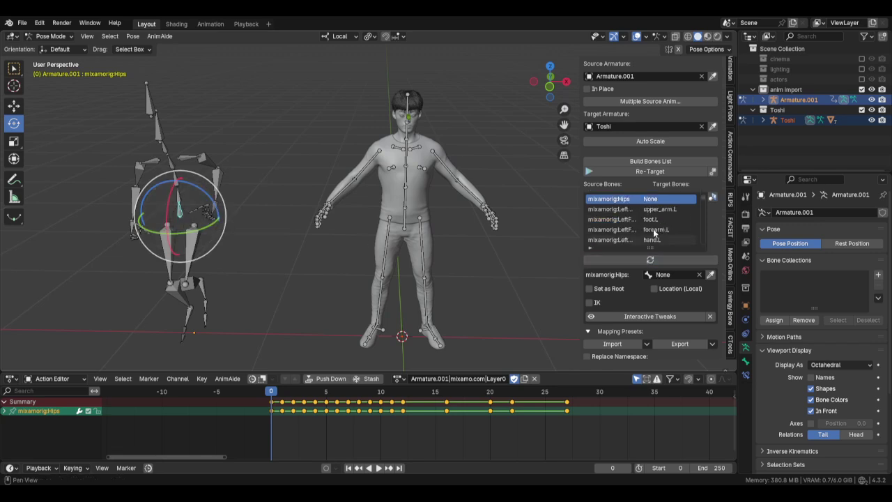
pyautogui.click(403, 223)
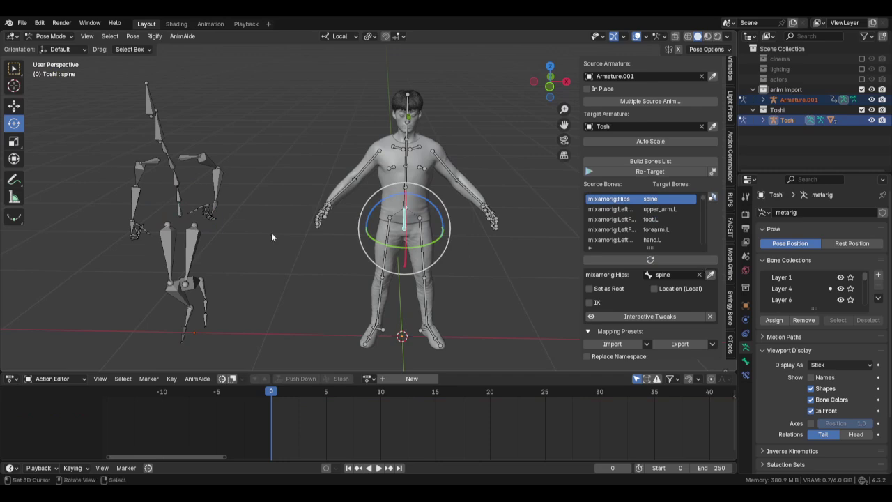
# - Map Mixamo LeftUpLeg to thigh.L and LeftLeg to shin.L
pyautogui.keyDown('shift'); pyautogui.moveTo(224, 274); pyautogui.dragTo(238, 236, button='middle'); pyautogui.keyUp('shift')
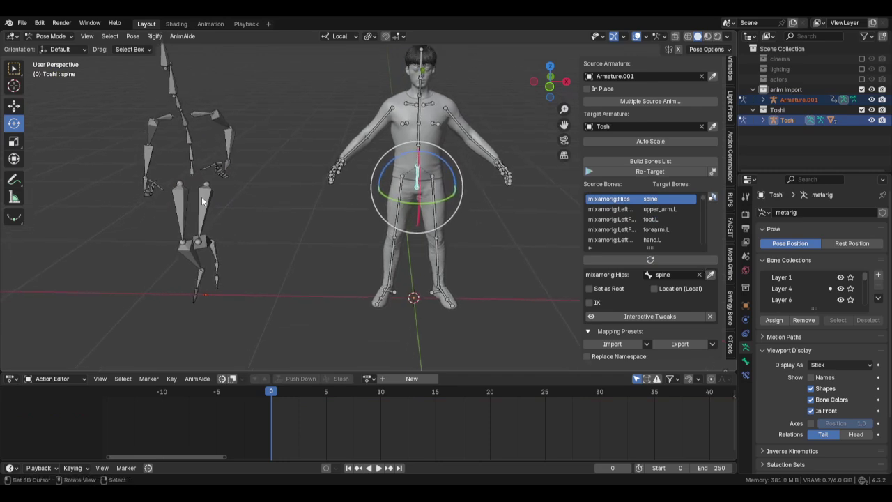
pyautogui.click(204, 213)
pyautogui.click(683, 259)
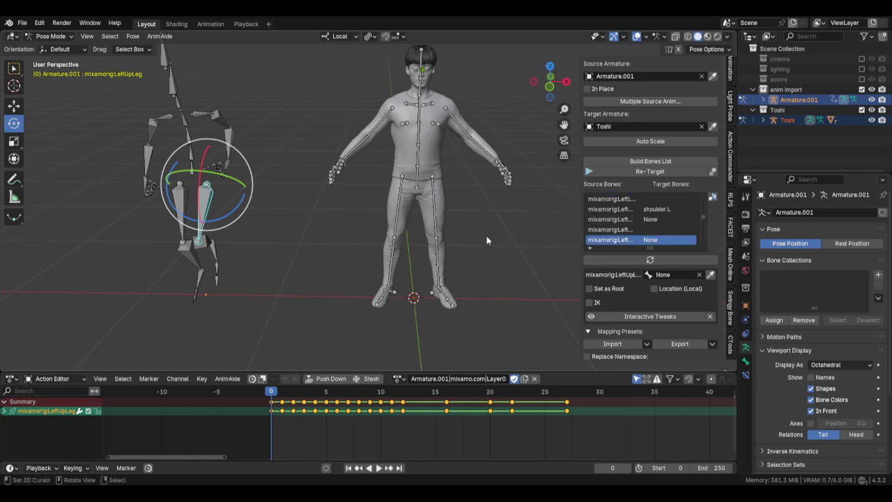
pyautogui.click(439, 208)
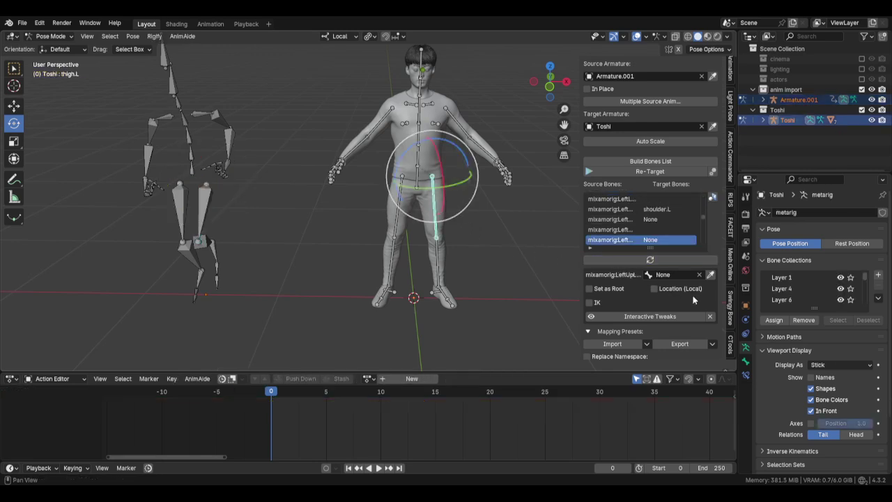
pyautogui.click(206, 250)
pyautogui.click(637, 259)
pyautogui.click(440, 262)
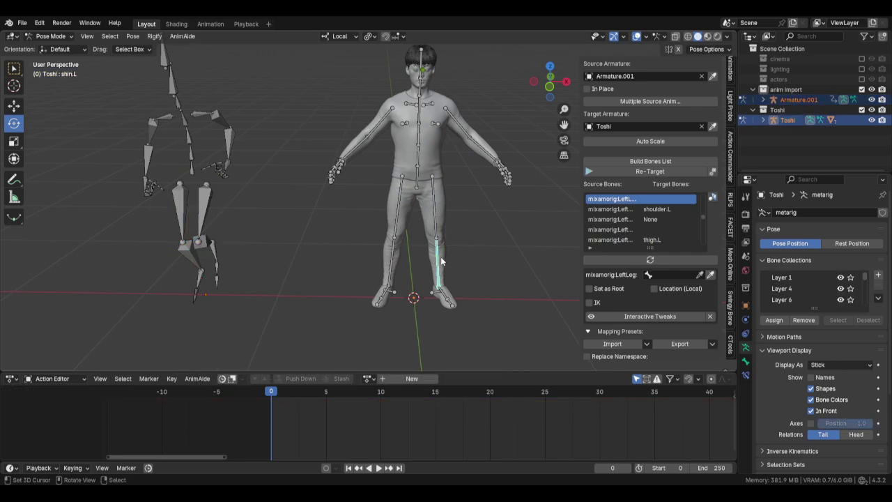
pyautogui.click(712, 276)
# - Check LeftFoot's mapping and map LeftToeBase to Toshi's toe.L
pyautogui.keyDown('shift'); pyautogui.moveTo(330, 298); pyautogui.dragTo(337, 265, button='middle'); pyautogui.keyUp('shift')
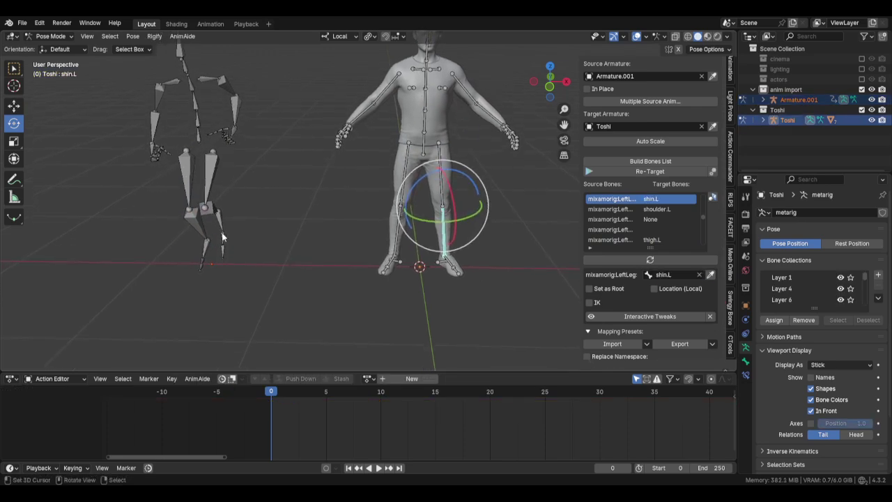
pyautogui.click(222, 237)
pyautogui.click(626, 259)
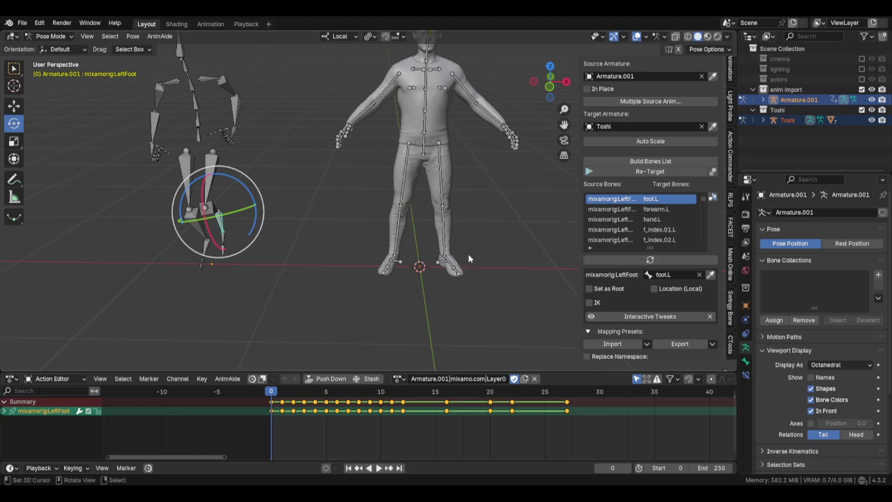
pyautogui.click(223, 244)
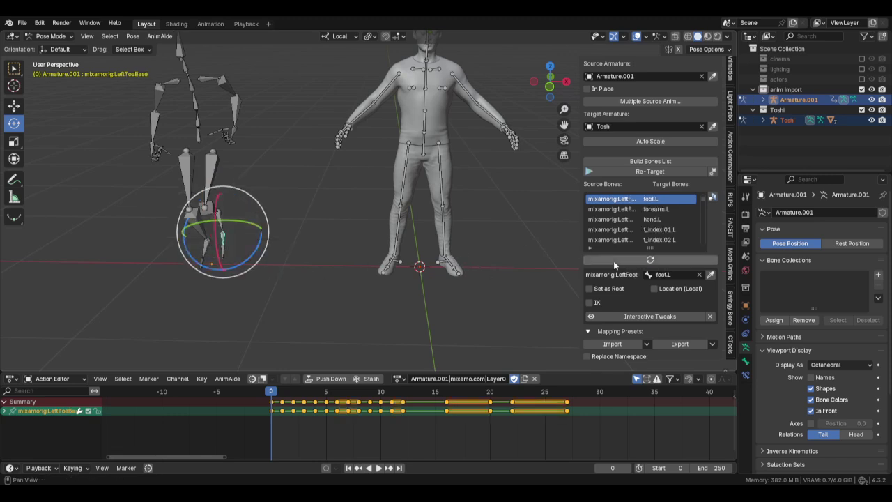
pyautogui.click(628, 260)
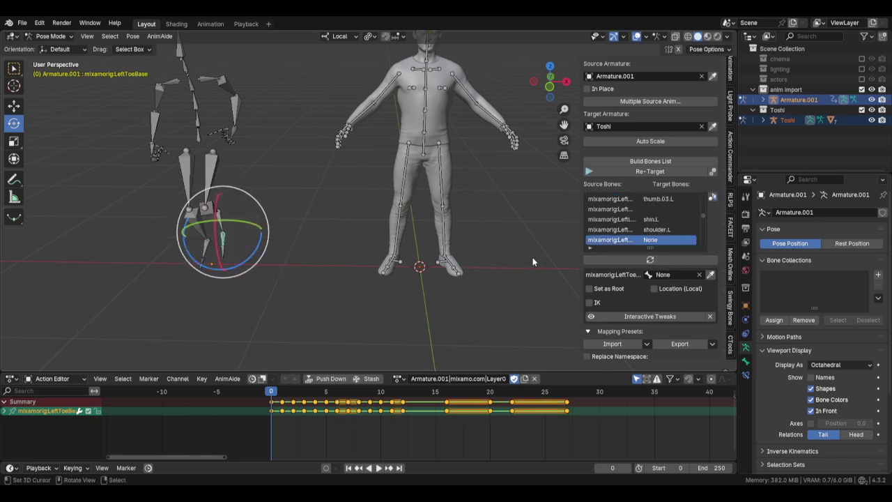
pyautogui.click(457, 273)
pyautogui.click(710, 274)
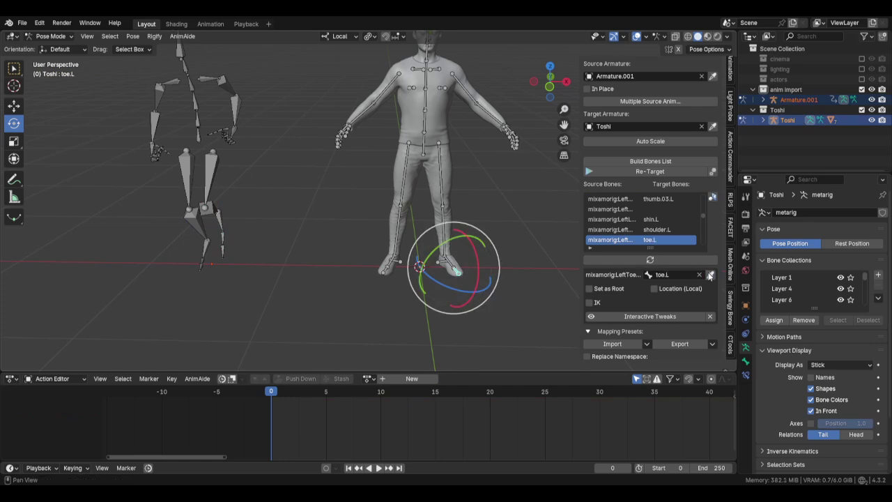
# - Map Mixamo RightUpLeg to Toshi's thigh.R and bring up the RightLeg row
pyautogui.click(190, 175)
pyautogui.click(627, 259)
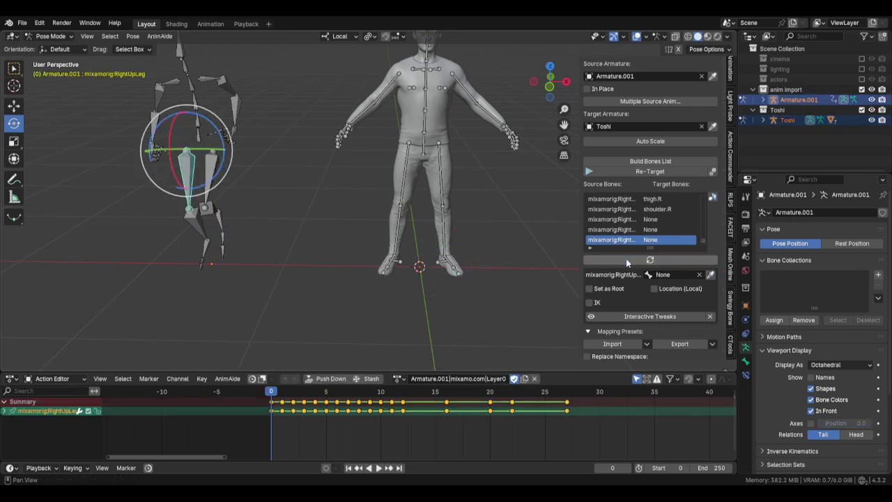
pyautogui.click(407, 183)
pyautogui.click(710, 274)
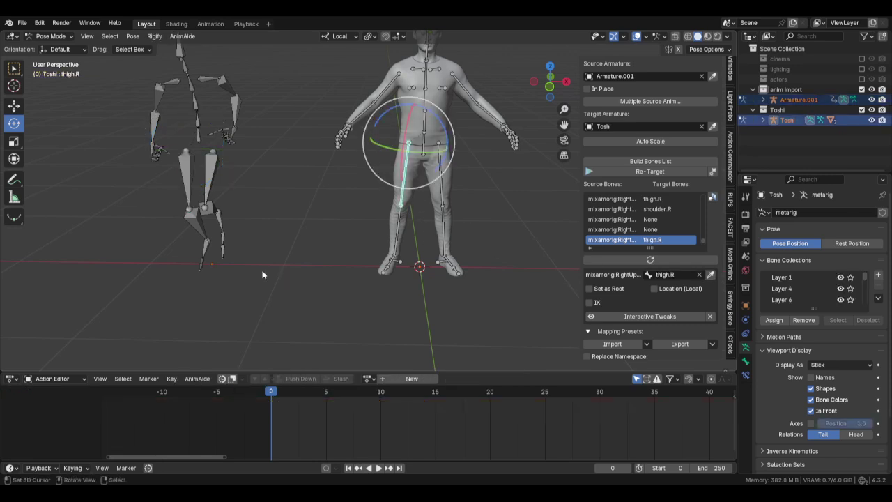
pyautogui.click(195, 227)
pyautogui.click(609, 260)
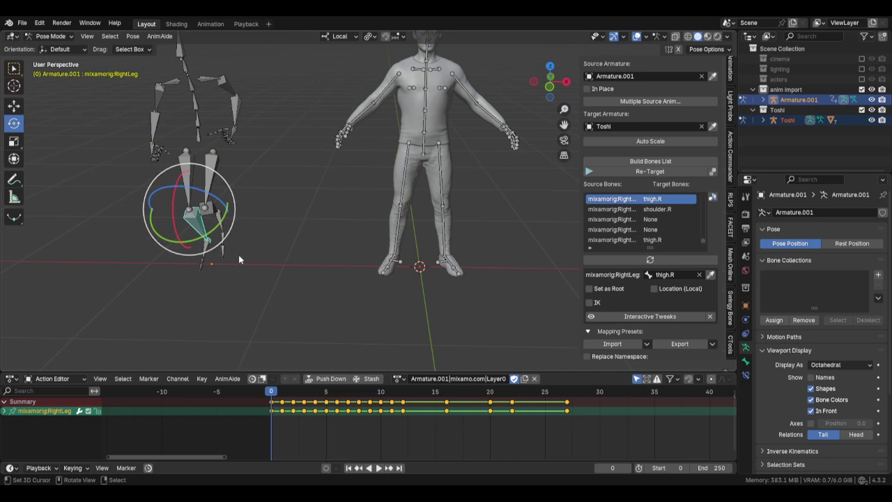
# - Import the Rigify (FK Arms, IK Legs) bone-mapping preset
pyautogui.click(648, 344)
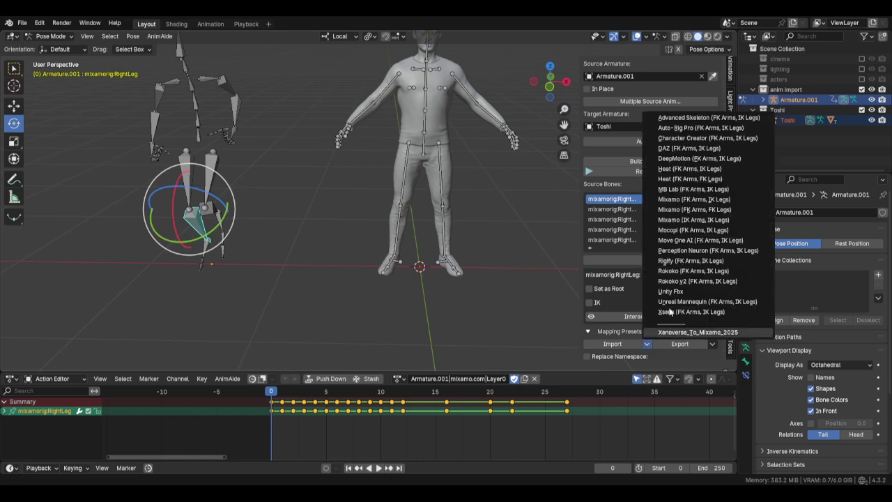
pyautogui.click(710, 264)
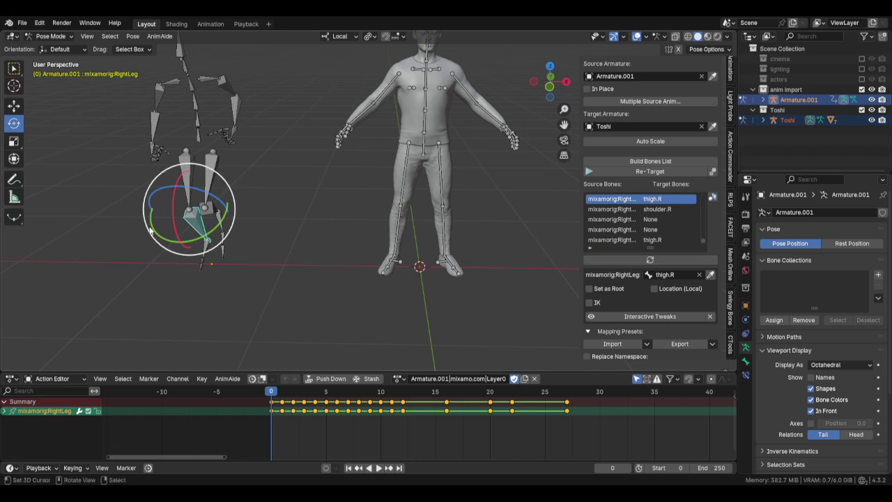
# - Set RightLeg's target to shin.R and RightFoot's target to foot.R
pyautogui.click(402, 232)
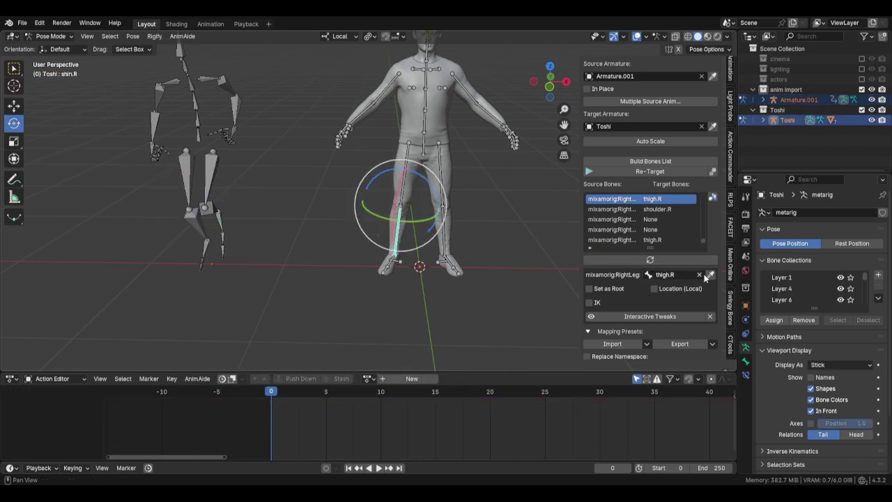
pyautogui.click(710, 274)
pyautogui.click(224, 255)
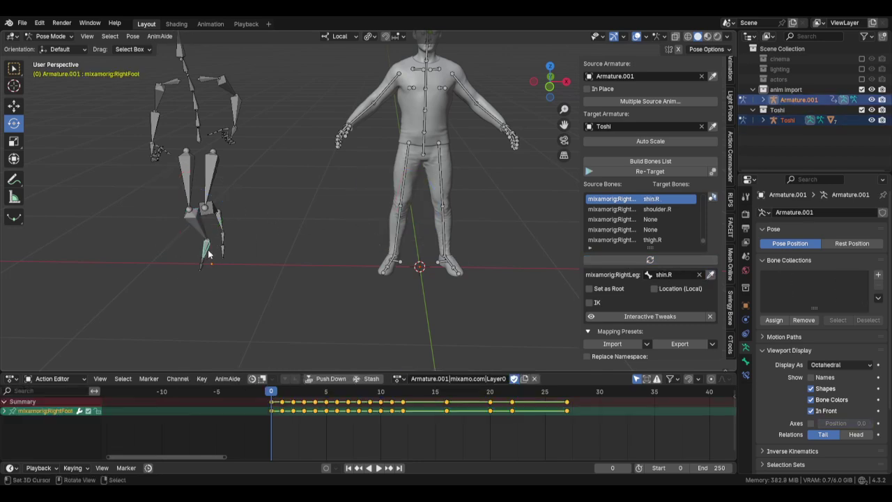
pyautogui.click(392, 264)
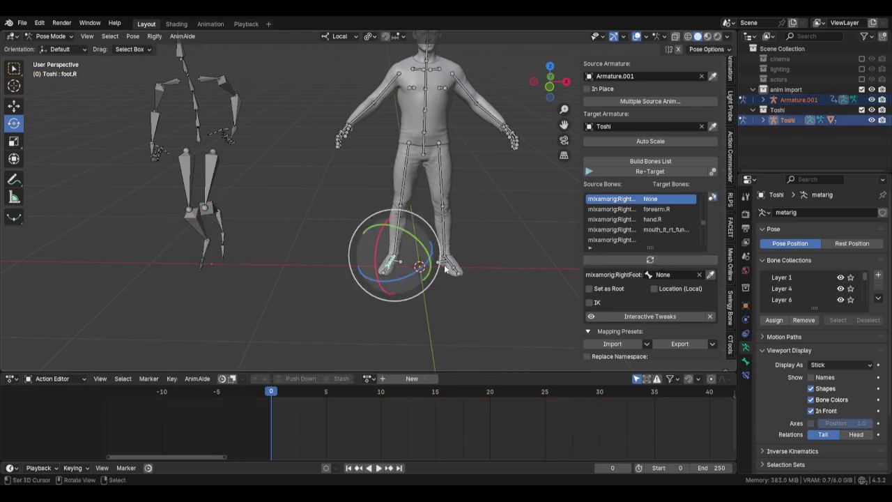
pyautogui.click(711, 274)
# - Set RightToeBase's target to toe.R and return to Object Mode
pyautogui.click(201, 264)
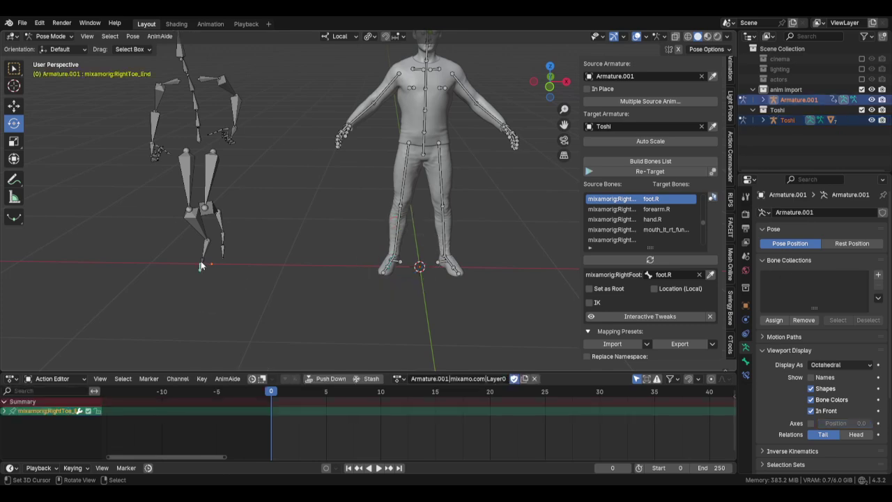
pyautogui.click(201, 262)
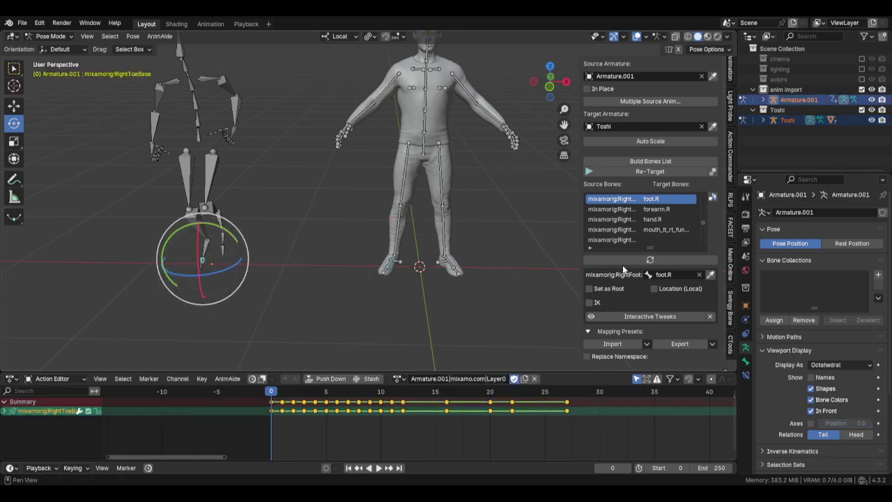
pyautogui.click(392, 271)
pyautogui.click(710, 274)
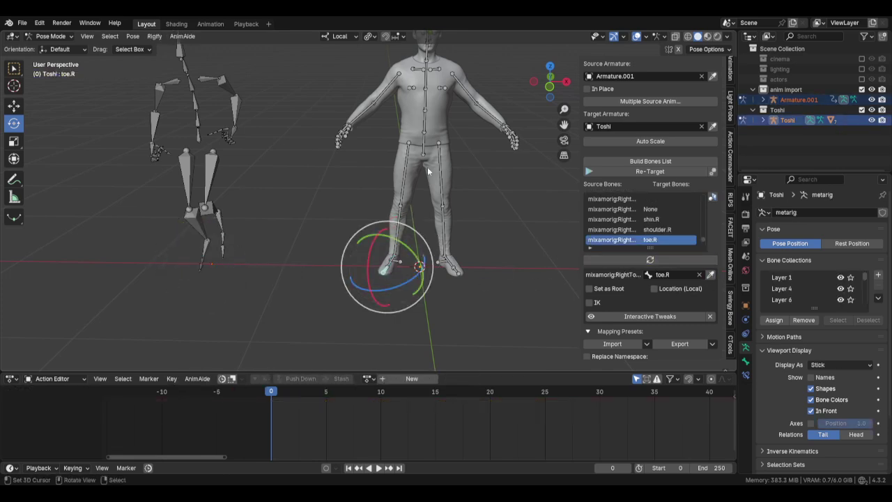
pyautogui.scroll(-2, 428, 171)
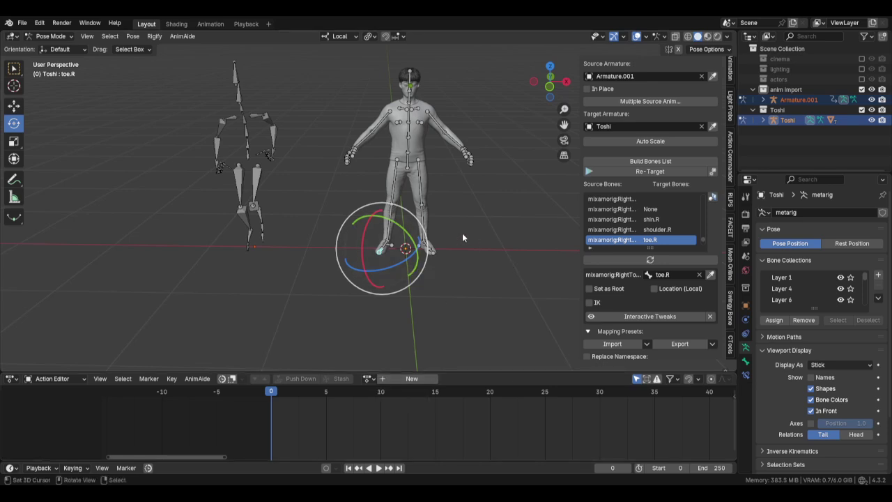
pyautogui.moveTo(462, 234); pyautogui.dragTo(480, 174, button='middle')
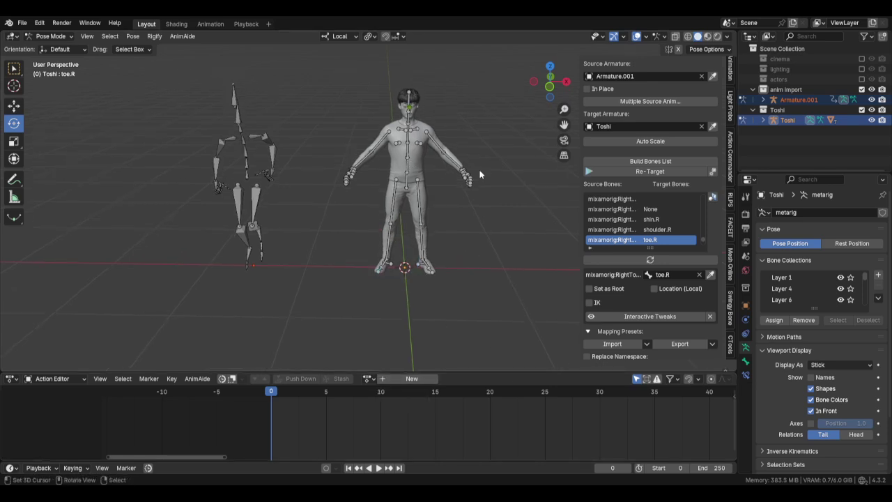
pyautogui.hotkey('ctrl', 'Tab')
# - Select the Mixamo Armature.001 and enter Redefine Rest Pose, starting from its actual rest pose
pyautogui.click(252, 158)
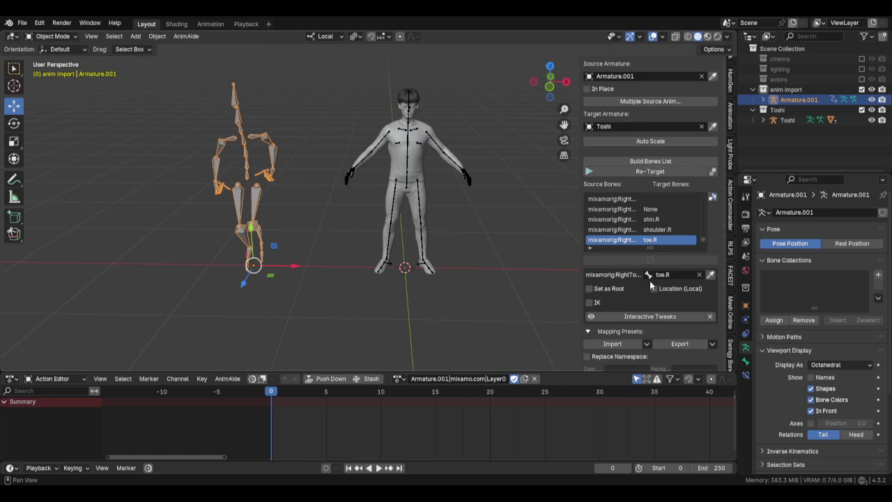
pyautogui.scroll(-3, 653, 289)
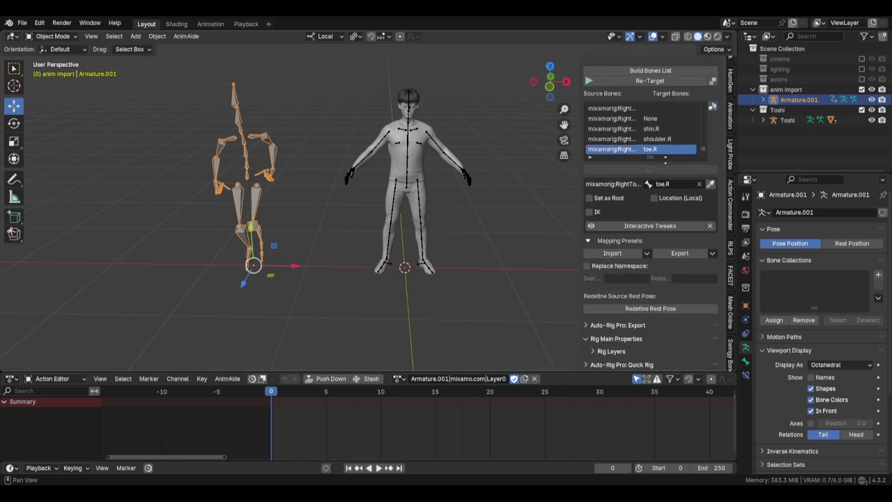
pyautogui.click(671, 310)
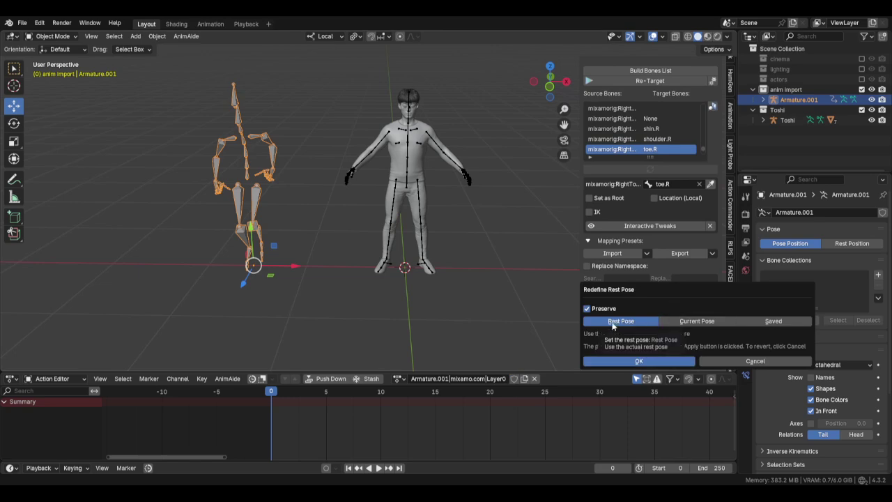
pyautogui.click(651, 362)
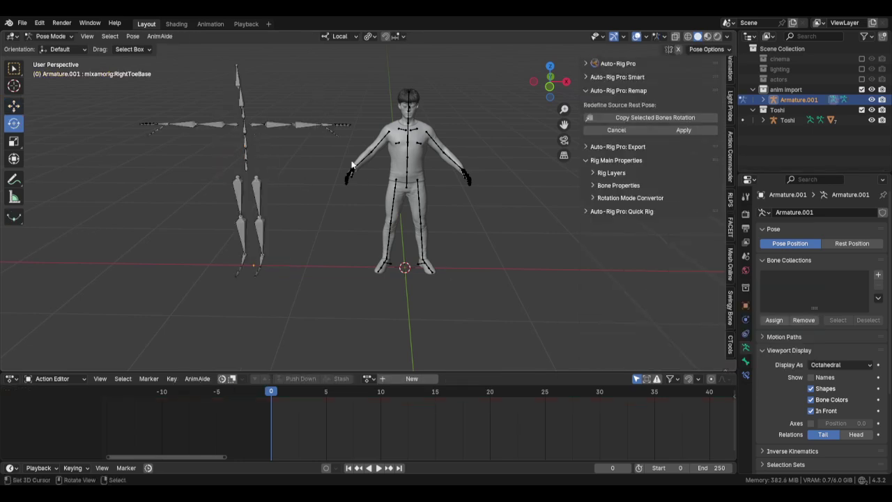
# - Select all Mixamo bones, copy Toshi's bone rotations onto them, and apply the new rest pose
pyautogui.keyDown('shift'); pyautogui.moveTo(360, 176); pyautogui.dragTo(409, 197, button='middle'); pyautogui.keyUp('shift')
pyautogui.click(340, 145)
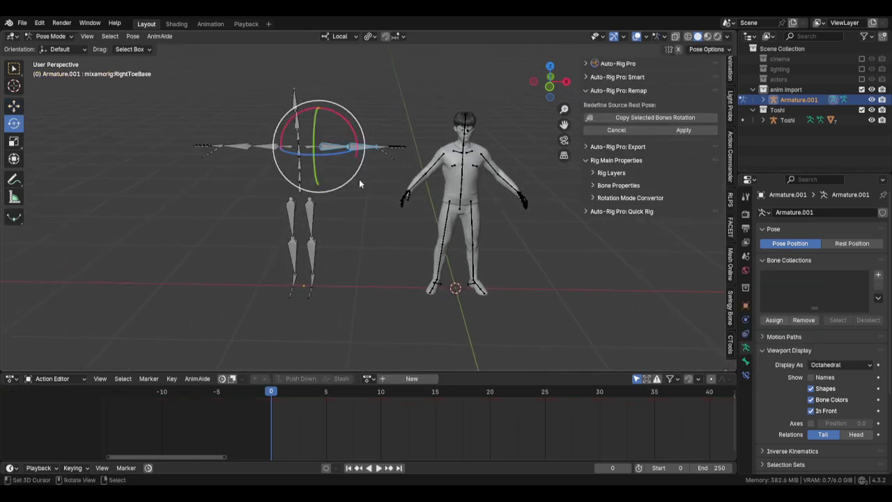
pyautogui.keyDown('shift'); pyautogui.click(246, 144); pyautogui.keyUp('shift')
pyautogui.press('a')
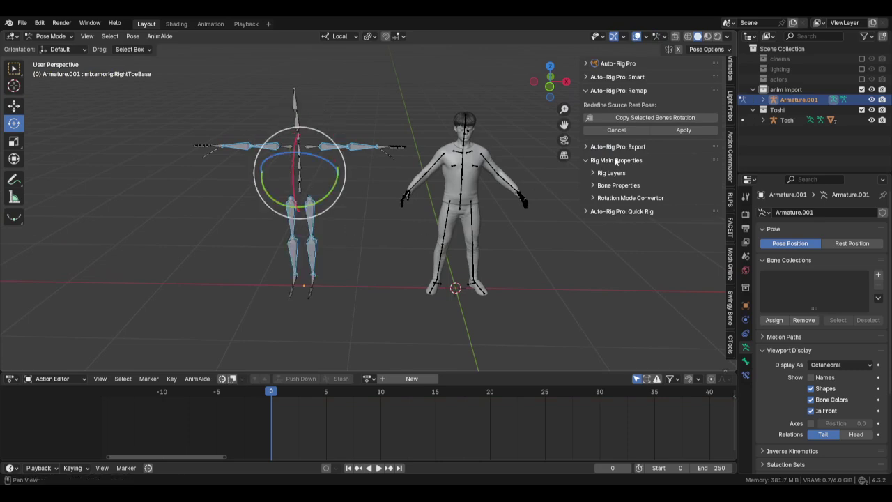
pyautogui.click(665, 119)
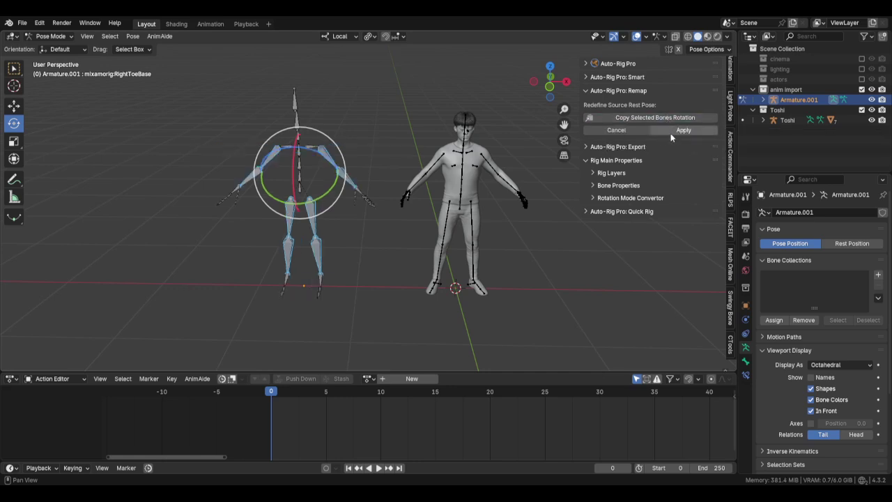
pyautogui.click(673, 131)
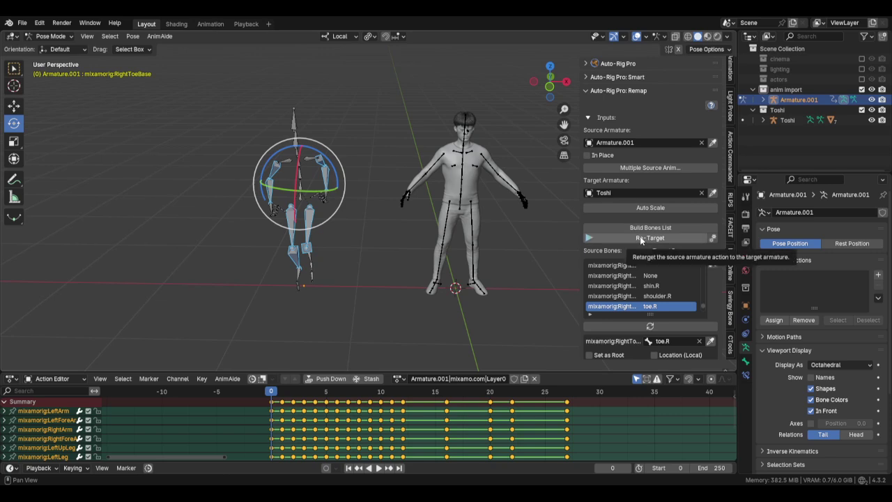
# - Run Re-Target, which reports a missing root, then find the mapping for Toshi's spine bone
pyautogui.click(641, 239)
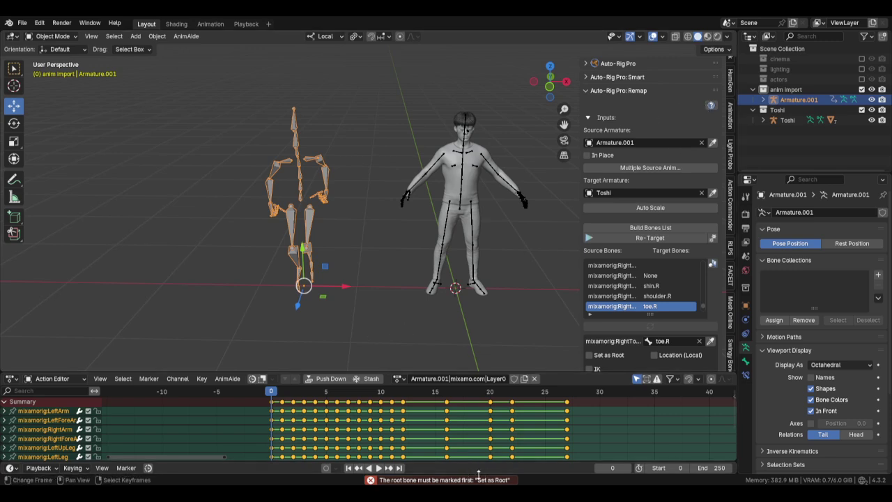
pyautogui.click(461, 200)
pyautogui.moveTo(461, 201); pyautogui.dragTo(432, 185, button='middle')
pyautogui.hotkey('ctrl', 'Tab')
pyautogui.click(434, 183)
pyautogui.click(650, 327)
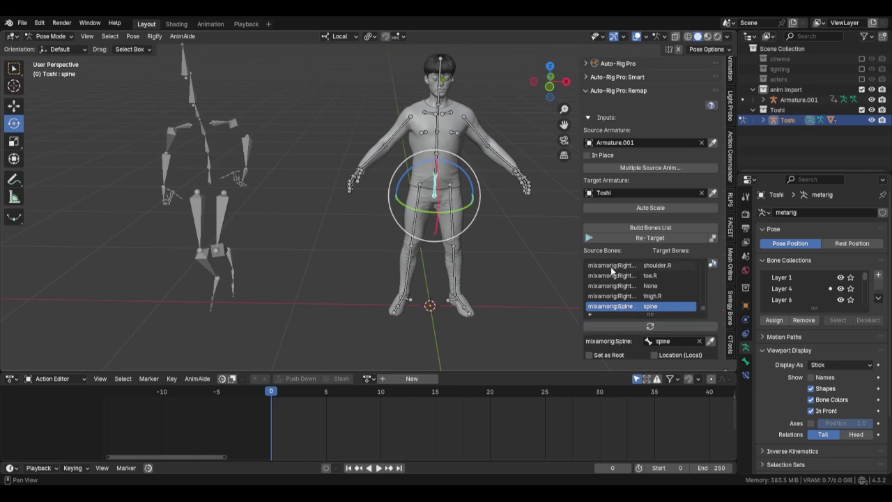
# - Mark the mixamorig:Hips mapping, paired with spine, as the root bone
pyautogui.scroll(-3, 644, 298)
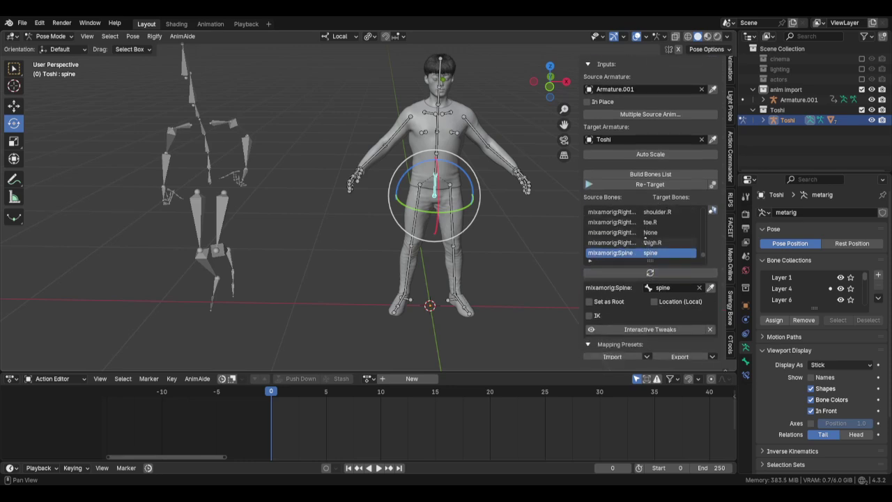
pyautogui.scroll(5, 637, 241)
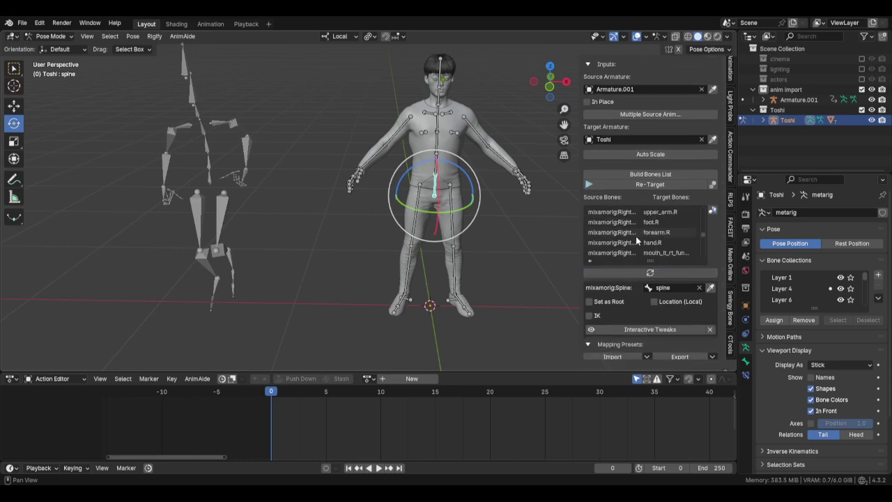
pyautogui.click(204, 183)
pyautogui.click(649, 272)
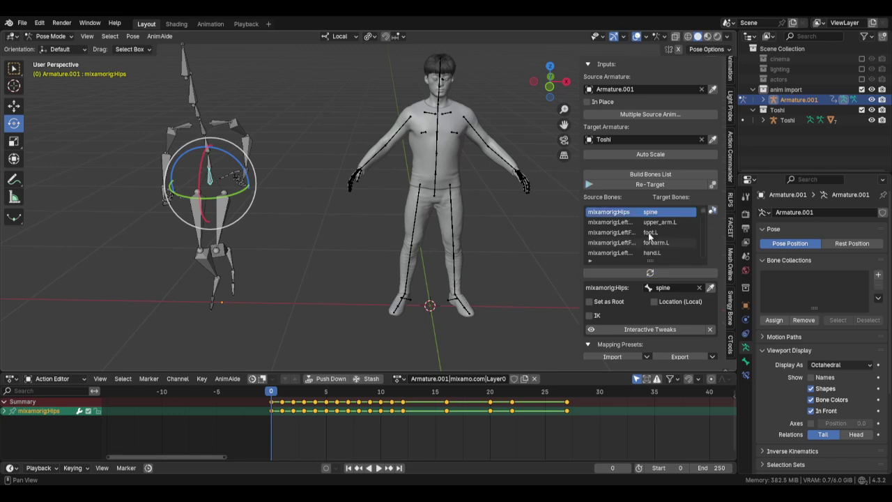
pyautogui.hotkey('ctrl', 'Tab')
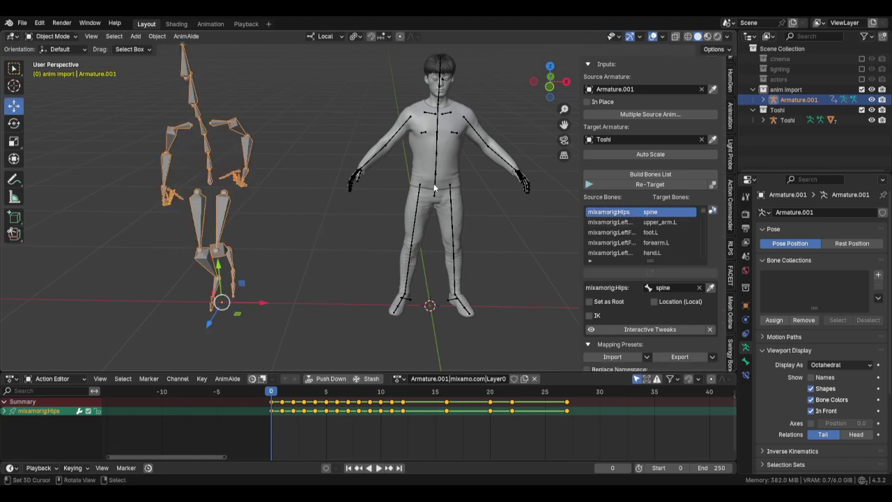
pyautogui.click(433, 183)
pyautogui.click(589, 301)
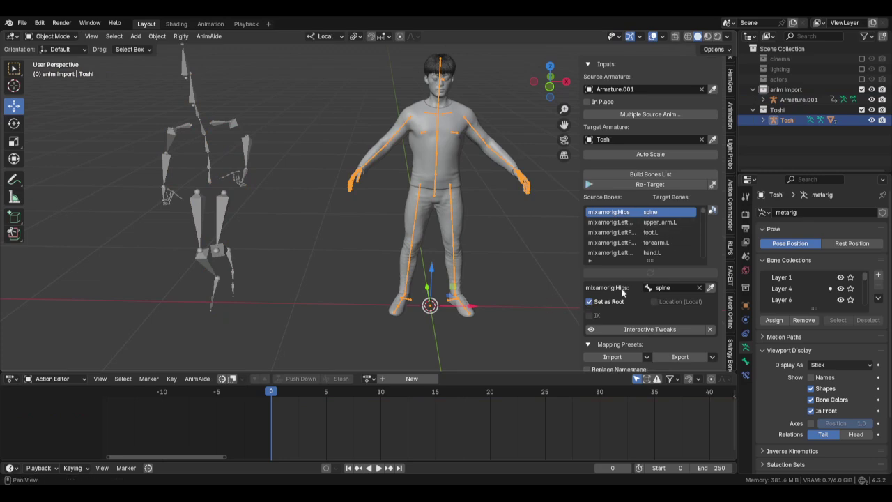
pyautogui.scroll(-2, 653, 344)
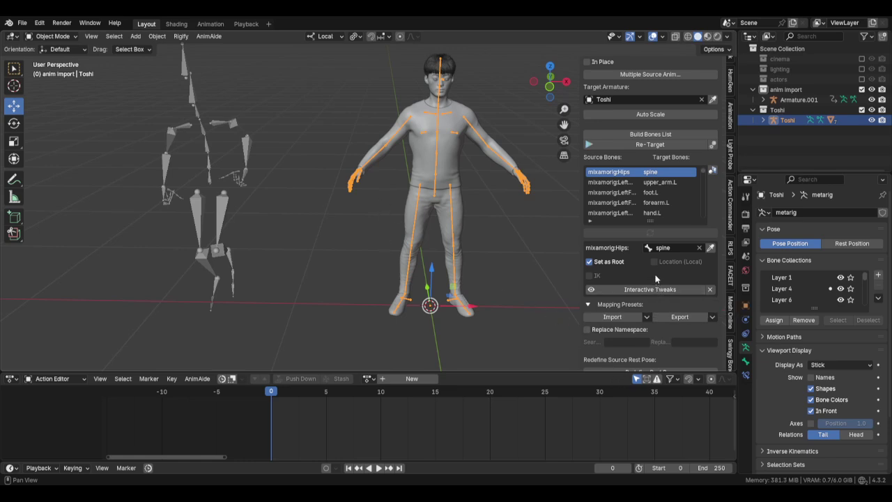
pyautogui.scroll(-3, 645, 314)
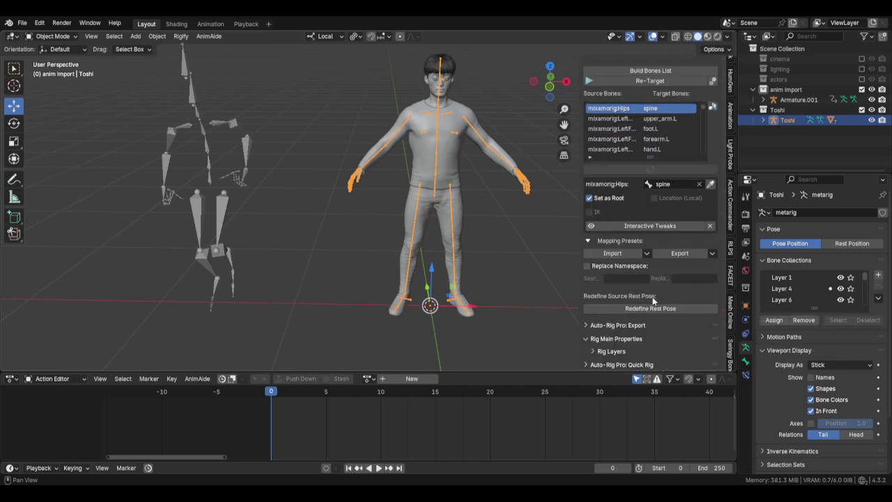
pyautogui.scroll(4, 658, 242)
# - Retarget the run onto Toshi with Bezier interpolation and a fake user on the action
pyautogui.click(657, 163)
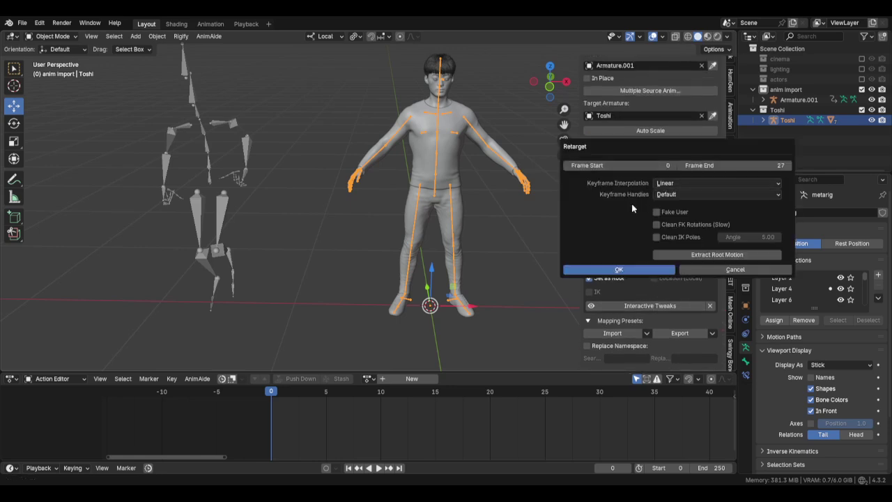
pyautogui.click(668, 183)
pyautogui.click(674, 208)
pyautogui.click(657, 212)
pyautogui.press('Return')
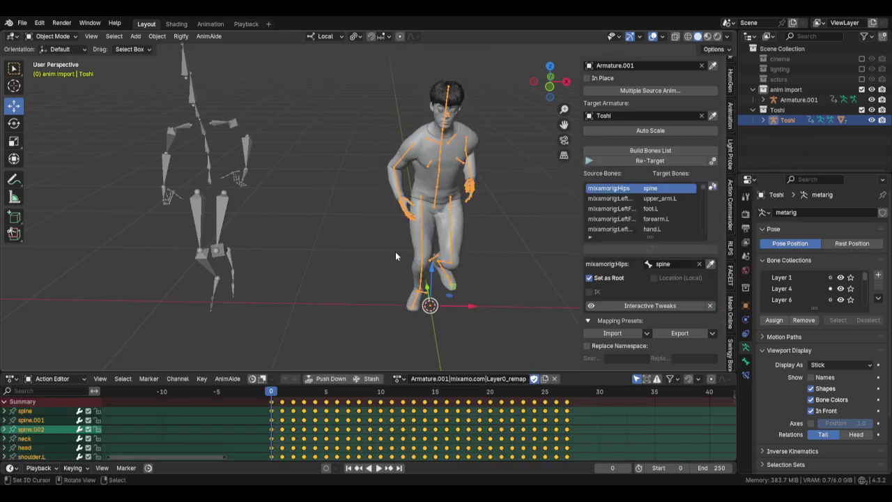
# - Orbit to a side view of the character and check the frame rate in Output properties
pyautogui.moveTo(359, 264); pyautogui.dragTo(399, 258, button='middle')
pyautogui.scroll(5, 333, 222)
pyautogui.scroll(-6, 388, 227)
pyautogui.scroll(-4, 400, 255)
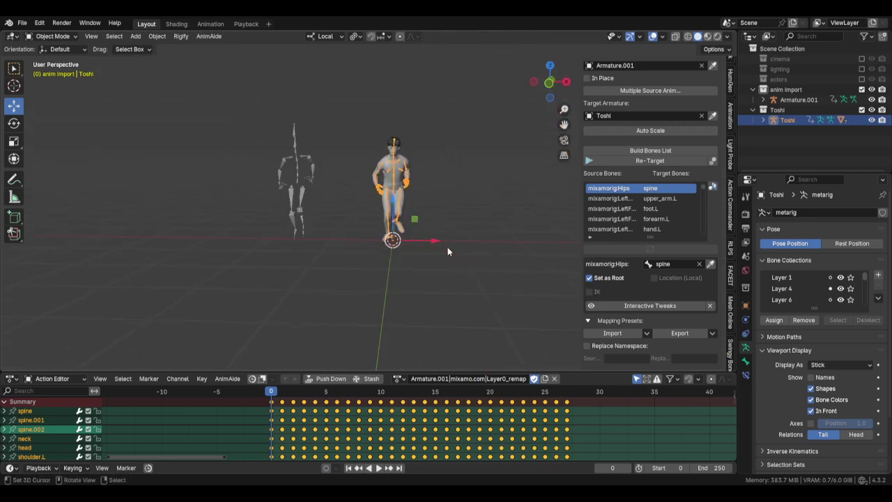
pyautogui.click(746, 232)
pyautogui.click(829, 304)
# - Hide the sidebar, play the run and stop at frame 26, then switch to front view
pyautogui.press('n')
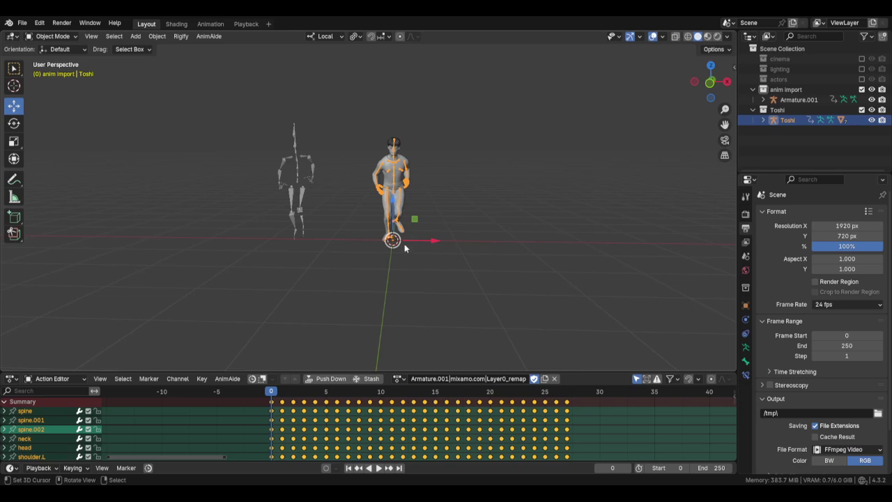
pyautogui.moveTo(400, 242); pyautogui.dragTo(405, 255, button='middle')
pyautogui.press('space')
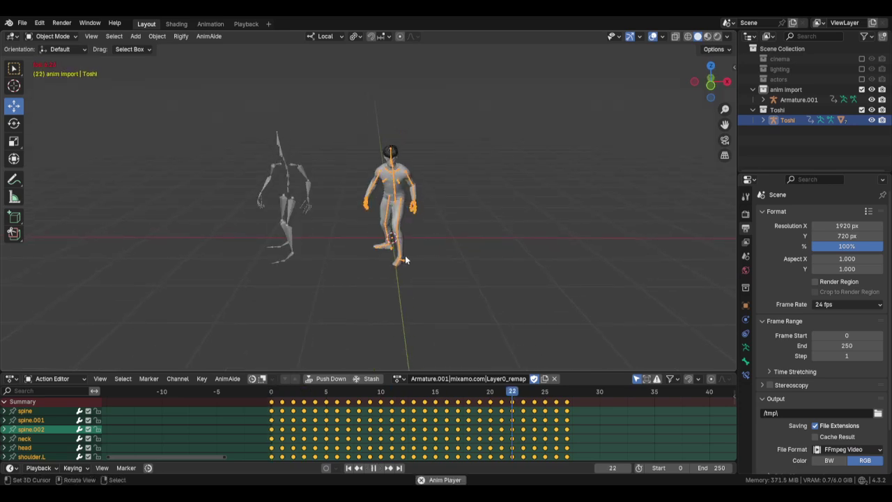
pyautogui.press('space')
pyautogui.press('KP_1')
pyautogui.scroll(5, 380, 283)
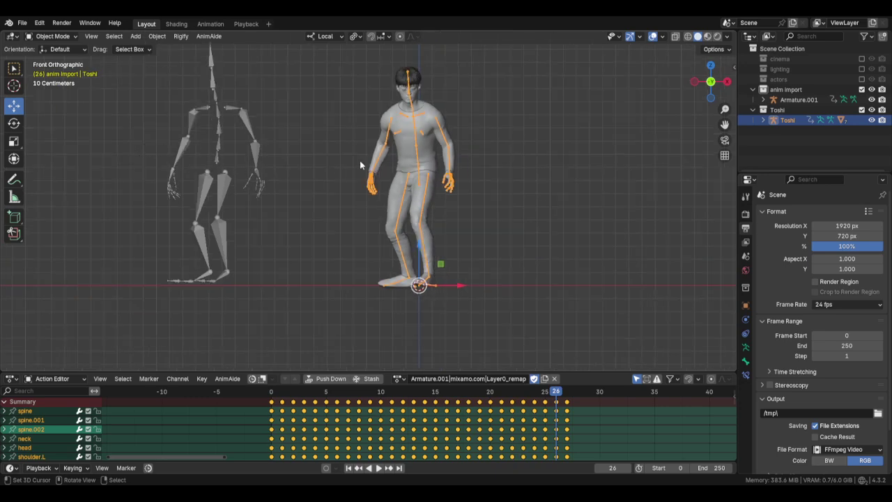
pyautogui.scroll(-3, 365, 202)
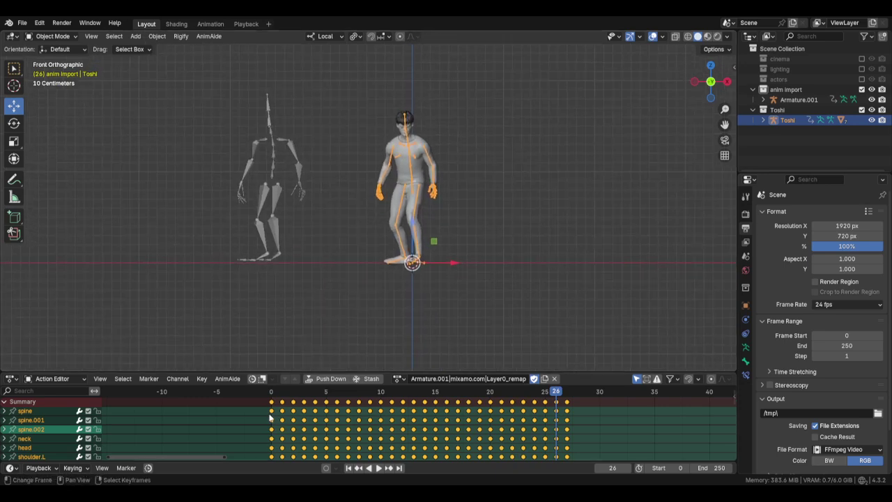
# - Return to the first frame, zoom toward the left hand, and enter pose mode
pyautogui.hotkey('shift', 'Left')
pyautogui.scroll(3, 457, 210)
pyautogui.keyDown('shift'); pyautogui.moveTo(457, 209); pyautogui.dragTo(349, 305, button='middle'); pyautogui.keyUp('shift')
pyautogui.scroll(3, 346, 248)
pyautogui.hotkey('ctrl', 'Tab')
# - Select finger bones on Toshi's left hand, including f_middle.02.L, to inspect them
pyautogui.click(352, 301)
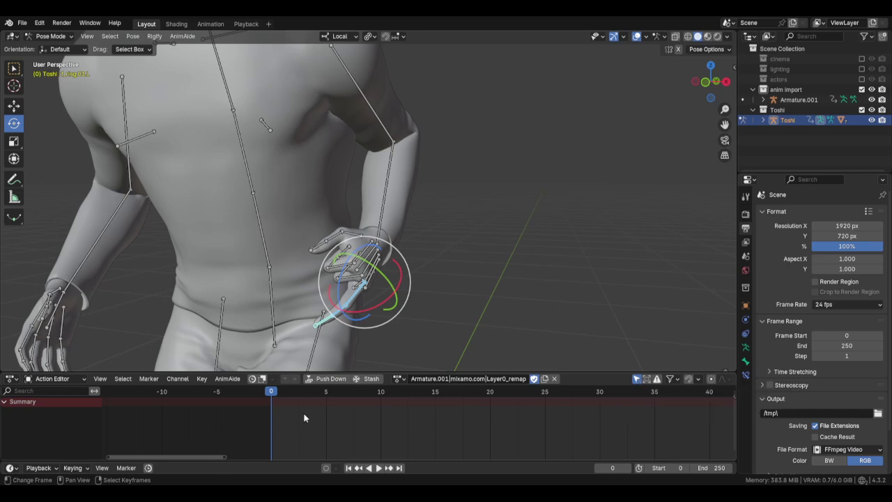
pyautogui.click(347, 274)
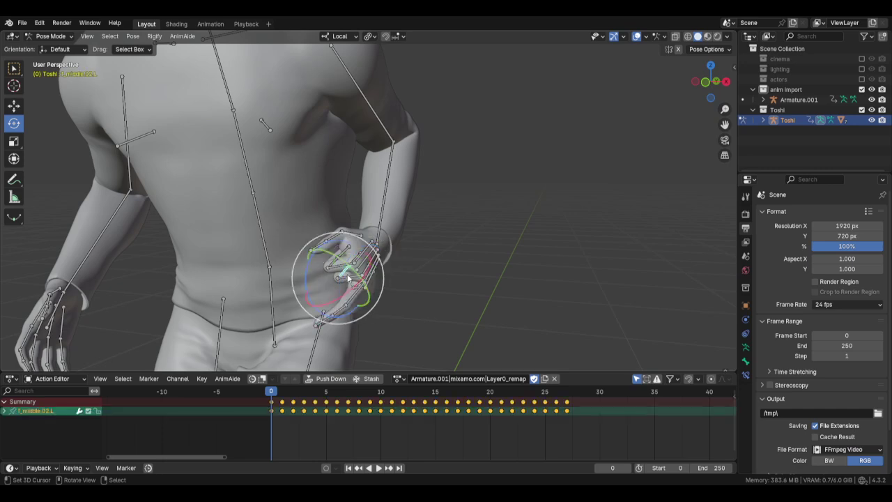
pyautogui.click(347, 315)
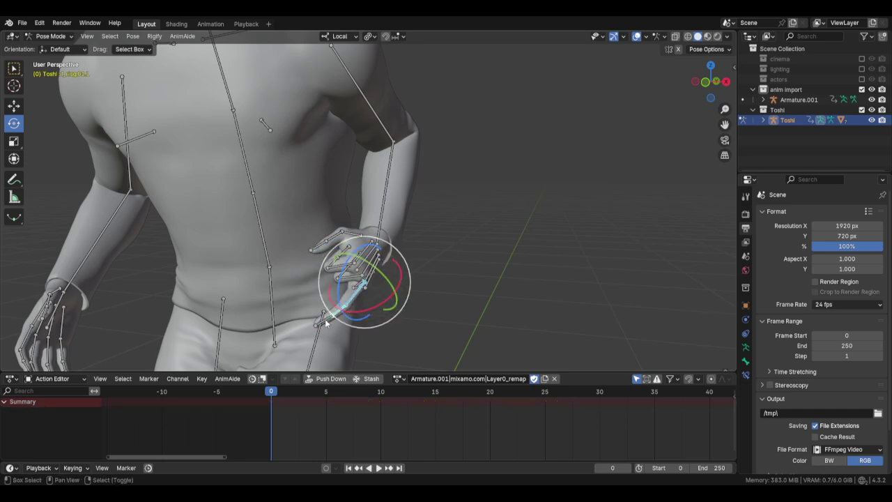
# - Orbit to a front view and bring back the Remap bone mapping list
pyautogui.scroll(-5, 437, 283)
pyautogui.moveTo(417, 279); pyautogui.dragTo(474, 289, button='middle')
pyautogui.scroll(-2, 477, 288)
pyautogui.press('n')
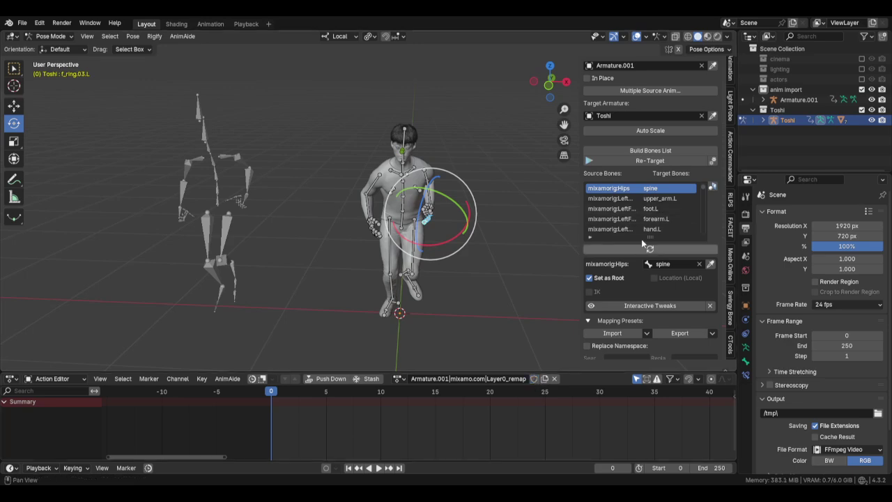
# - Select Mixamo's LeftHandRing1 bone and show its entry in the widened mapping list
pyautogui.scroll(5, 244, 236)
pyautogui.keyDown('shift'); pyautogui.moveTo(262, 227); pyautogui.dragTo(262, 157, button='middle'); pyautogui.keyUp('shift')
pyautogui.scroll(3, 255, 189)
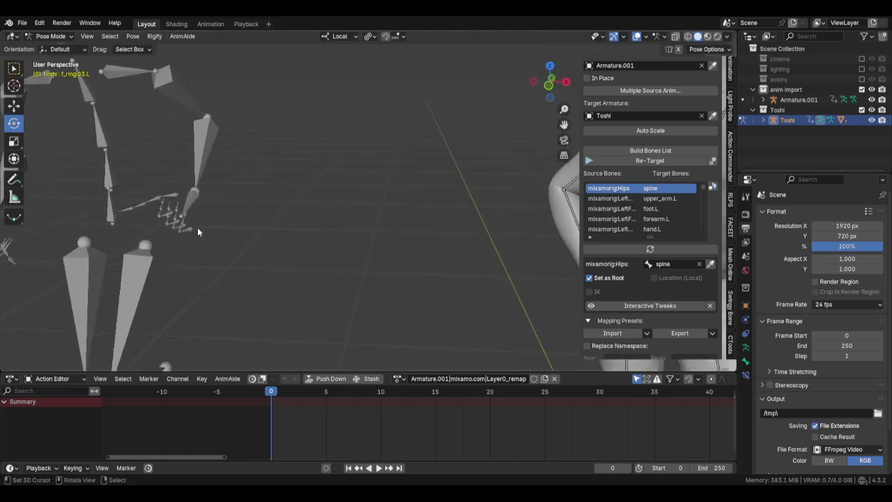
pyautogui.click(184, 226)
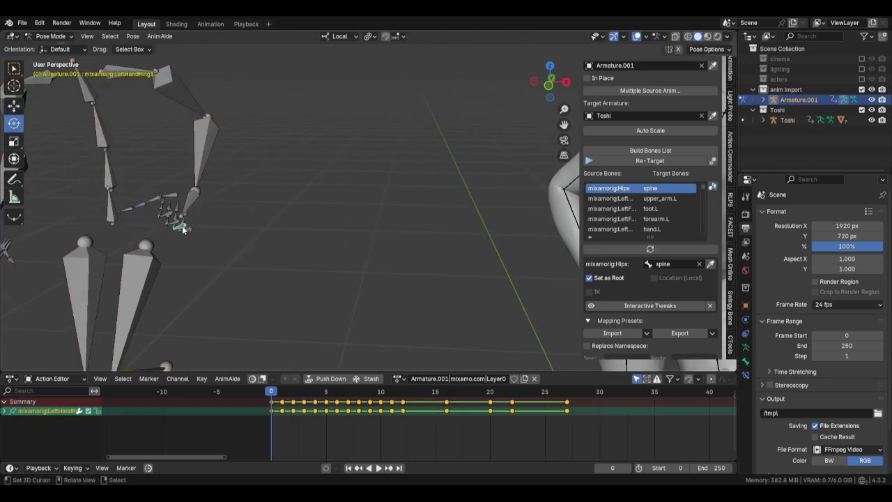
pyautogui.click(630, 250)
pyautogui.scroll(-4, 387, 227)
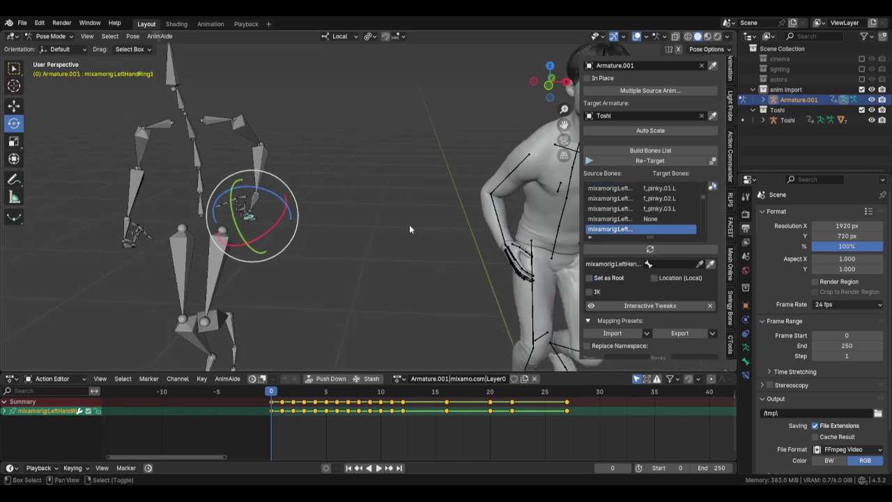
pyautogui.keyDown('shift'); pyautogui.moveTo(387, 226); pyautogui.dragTo(254, 227, button='middle'); pyautogui.keyUp('shift')
pyautogui.moveTo(582, 223); pyautogui.dragTo(526, 217)
pyautogui.keyDown('shift'); pyautogui.moveTo(457, 216); pyautogui.dragTo(325, 215, button='middle'); pyautogui.keyUp('shift')
pyautogui.scroll(5, 325, 215)
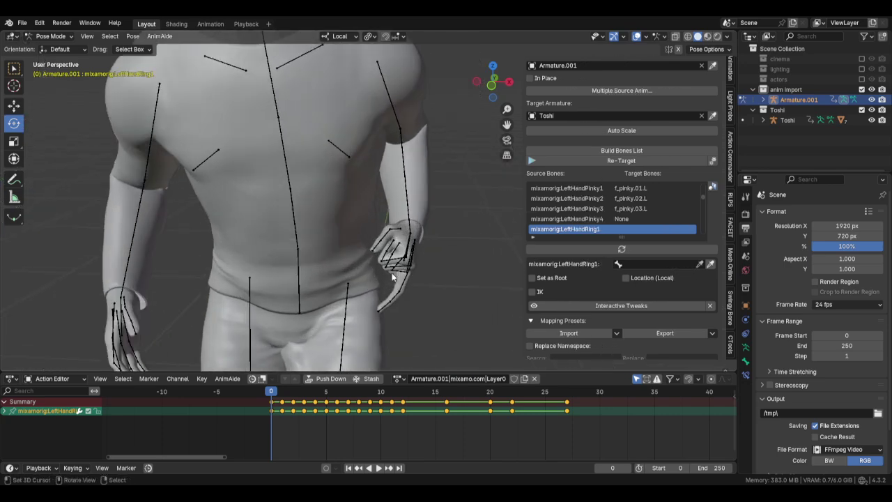
# - Map LeftHandRing1 to Toshi's f_ring.01.L finger bone
pyautogui.click(402, 284)
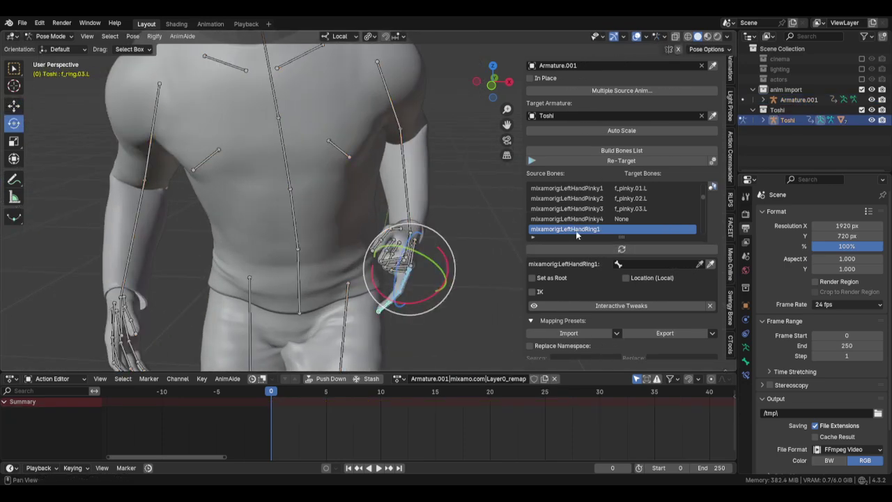
pyautogui.scroll(-3, 591, 214)
pyautogui.moveTo(411, 300)
pyautogui.mouseDown(button='middle')
pyautogui.moveTo(363, 304)
pyautogui.moveTo(401, 299)
pyautogui.mouseUp(button='middle')
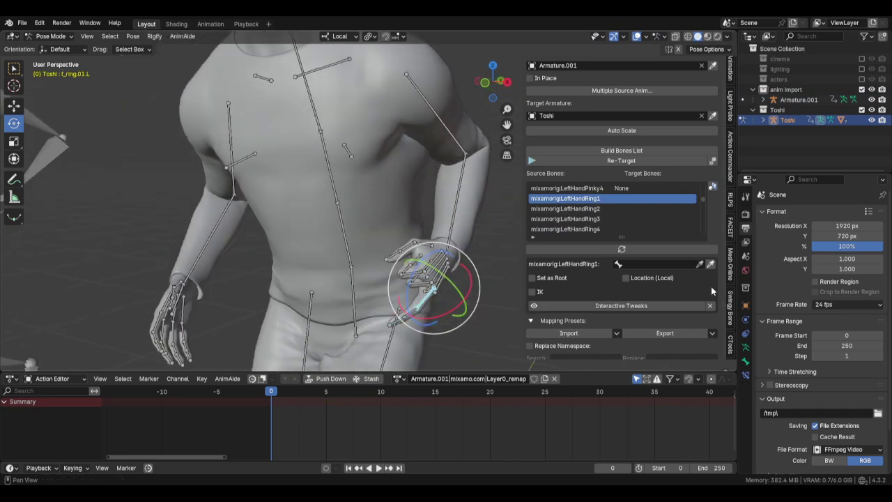
pyautogui.click(710, 263)
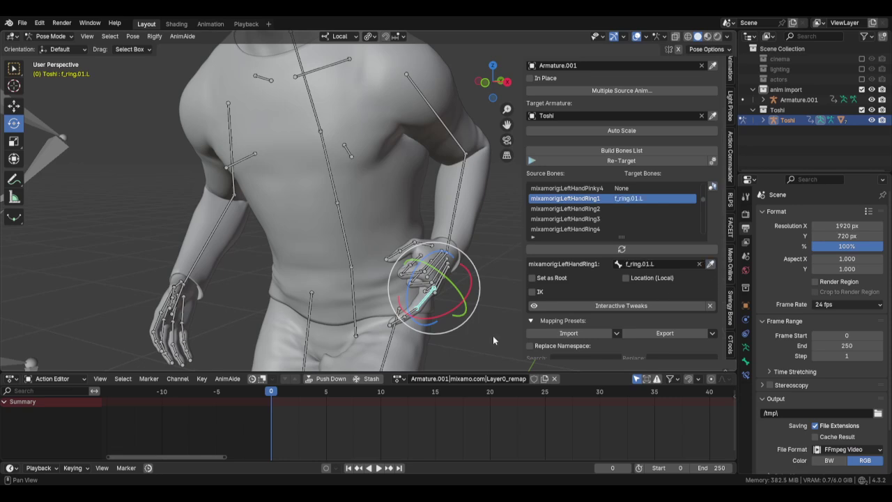
# - Map LeftHandRing2 to f_ring.02.L and LeftHandRing3 to f_ring.03.L
pyautogui.click(591, 210)
pyautogui.click(421, 306)
pyautogui.click(710, 263)
pyautogui.click(394, 321)
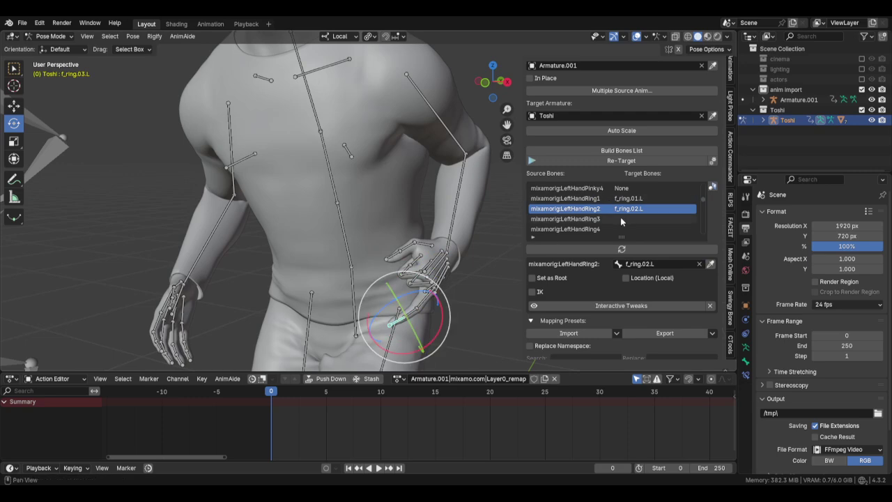
pyautogui.click(620, 219)
pyautogui.click(710, 263)
# - Zoom out to show the whole character and return the rig to object mode
pyautogui.scroll(-5, 391, 271)
pyautogui.moveTo(418, 278); pyautogui.dragTo(440, 269, button='middle')
pyautogui.scroll(-3, 403, 259)
pyautogui.hotkey('ctrl', 'Tab')
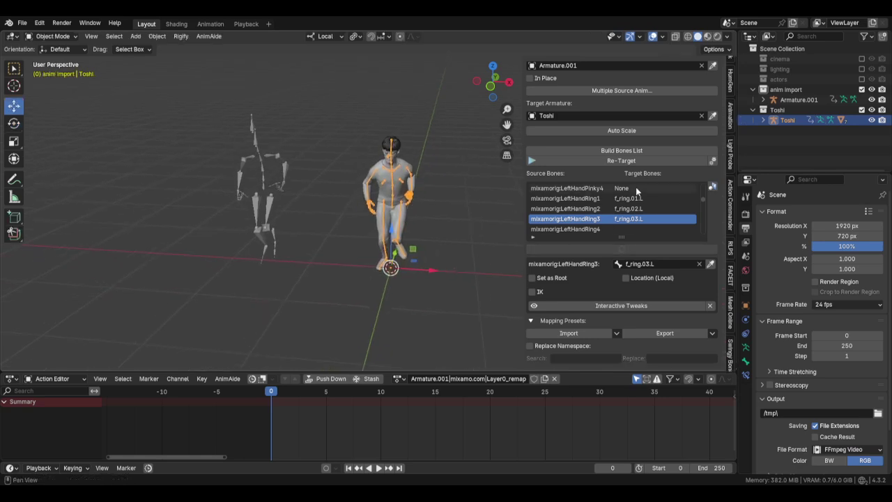
# - In pose mode, unlink the old remapped run action from Toshi
pyautogui.scroll(1, 636, 192)
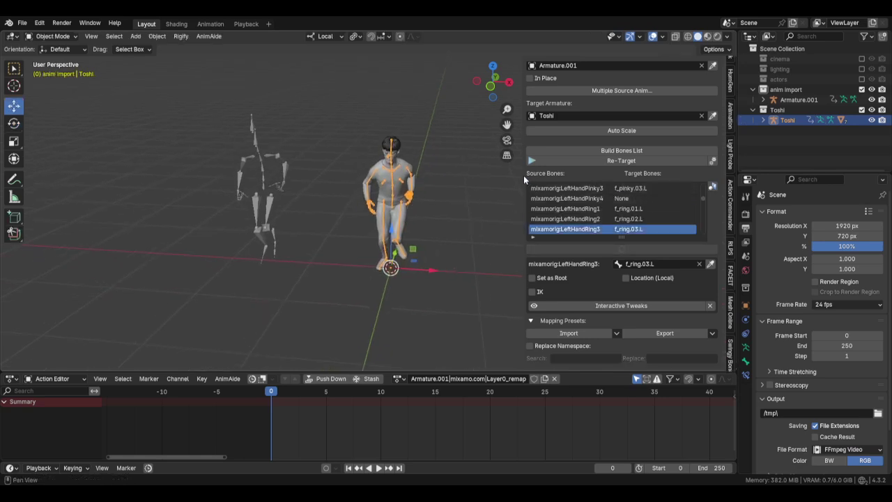
pyautogui.moveTo(522, 175); pyautogui.dragTo(598, 175)
pyautogui.scroll(-3, 654, 324)
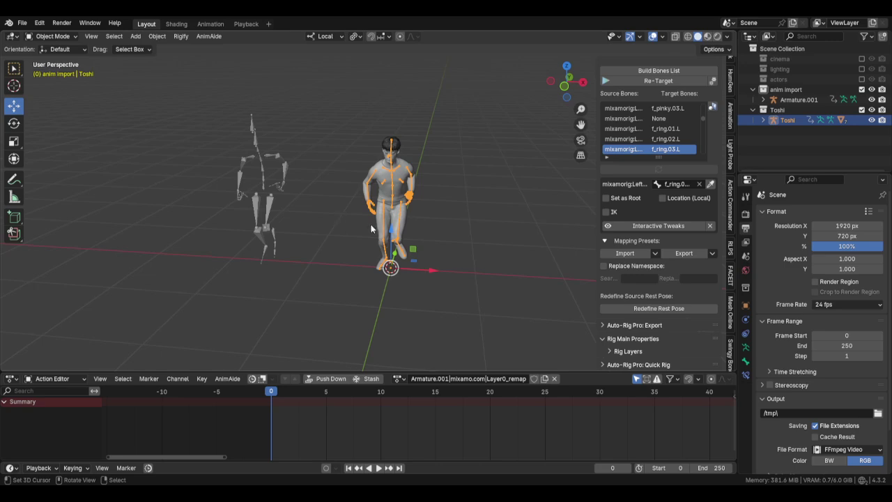
pyautogui.hotkey('ctrl', 'Tab')
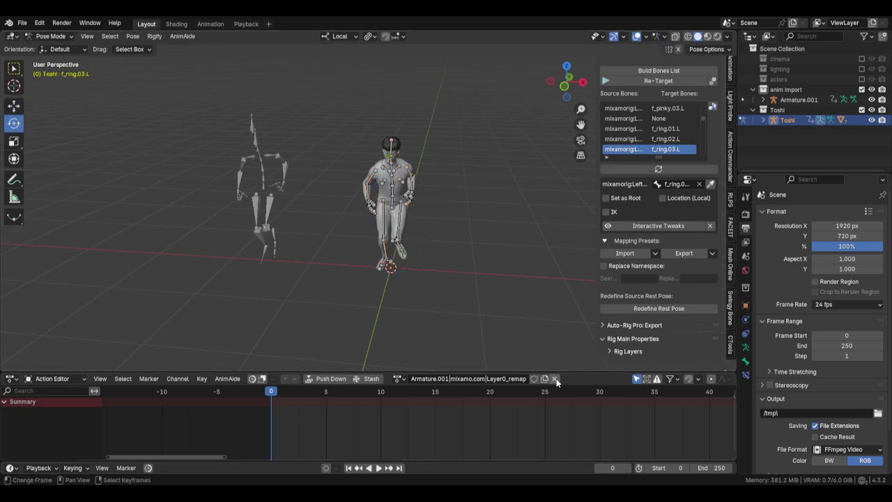
pyautogui.click(554, 378)
# - Select all of Toshi's bones, clear their rotation, and return to object mode
pyautogui.press('a')
pyautogui.hotkey('alt', 'r')
pyautogui.hotkey('ctrl', 'Tab')
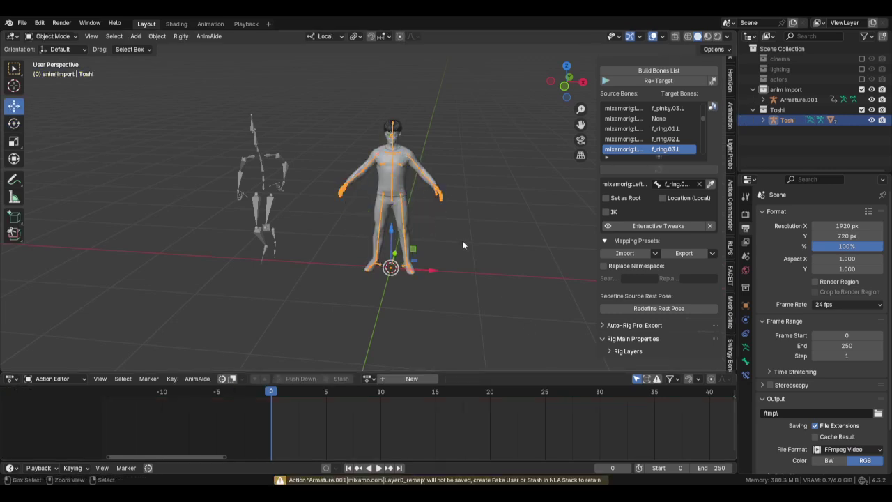
pyautogui.scroll(2, 665, 209)
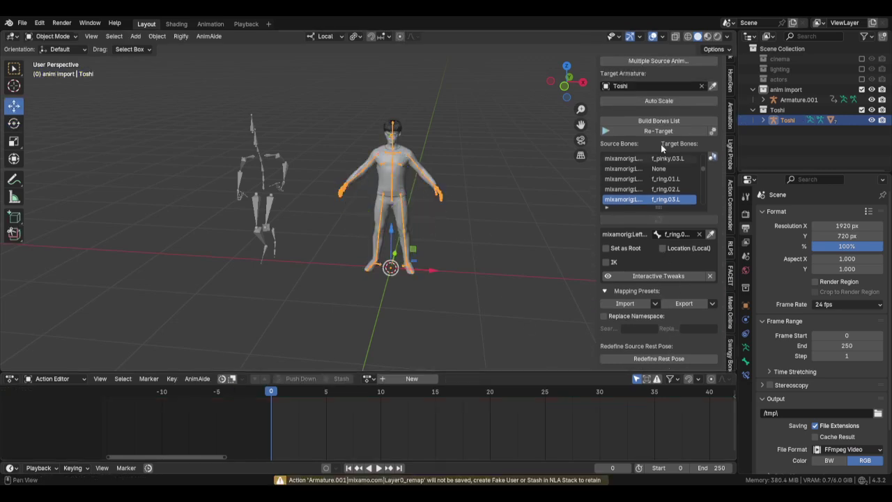
# - Run Re-Target again with the corrected finger mapping and confirm the retarget settings
pyautogui.click(658, 131)
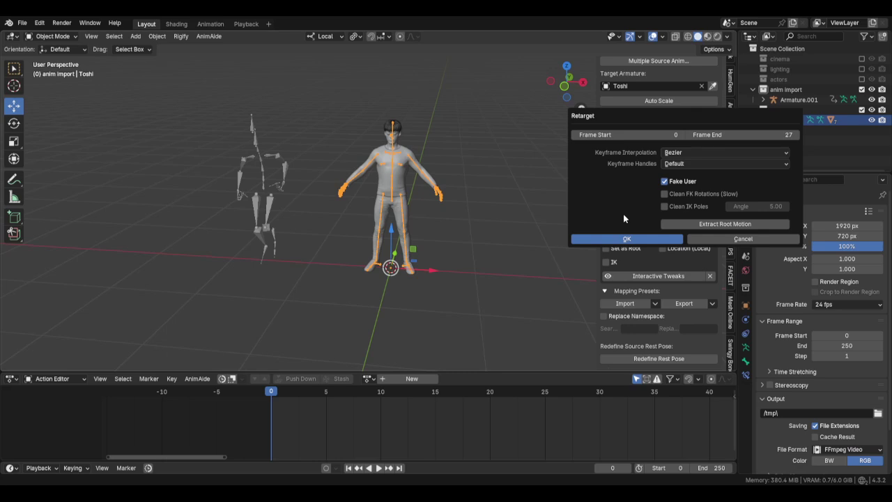
pyautogui.press('Return')
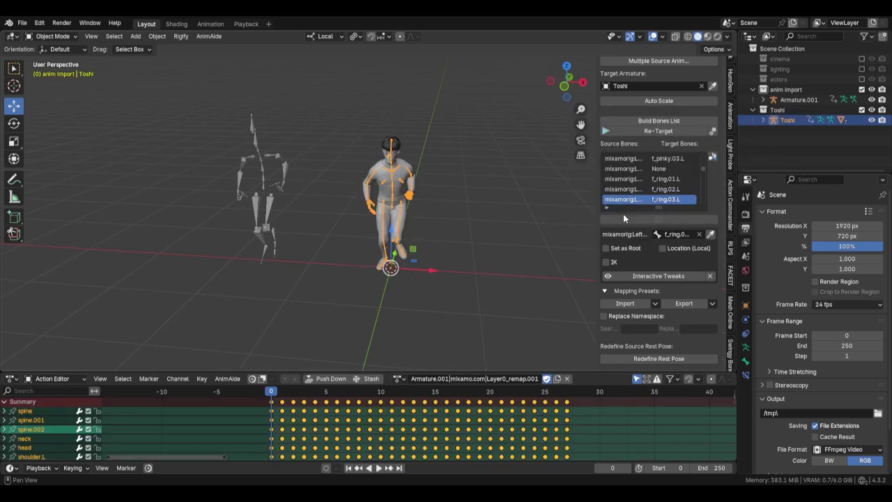
pyautogui.moveTo(623, 214); pyautogui.dragTo(443, 226, button='middle')
pyautogui.scroll(-5, 436, 218)
# - Hide the sidebar, play the new Layer0_remap.001 run with a stop at frame 23, then rewind to frame one
pyautogui.press('n')
pyautogui.moveTo(515, 200); pyautogui.dragTo(519, 193, button='middle')
pyautogui.press('space')
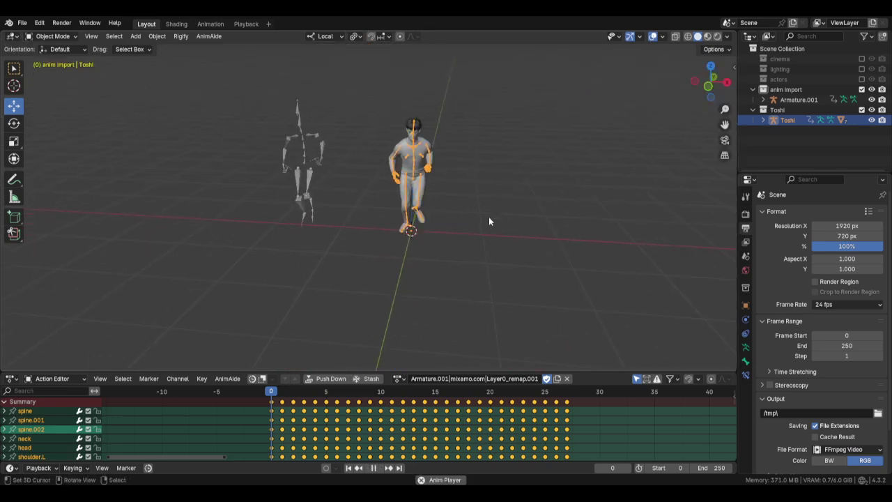
pyautogui.press('space')
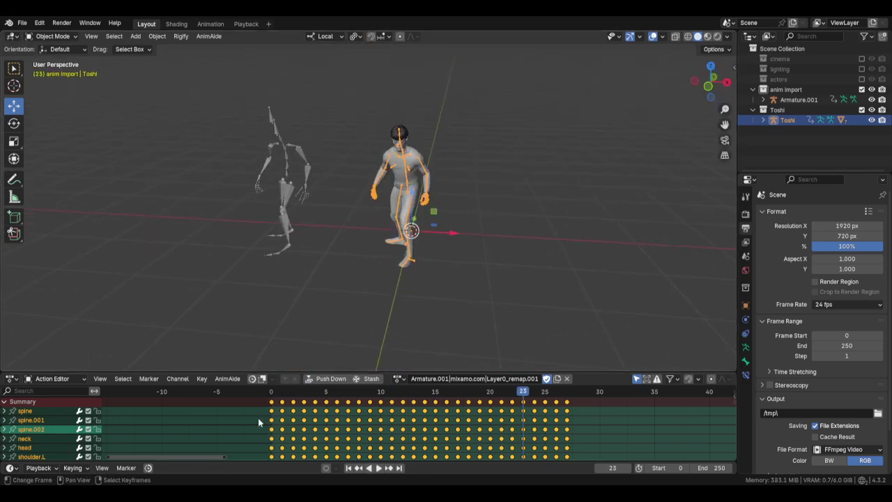
pyautogui.press('space')
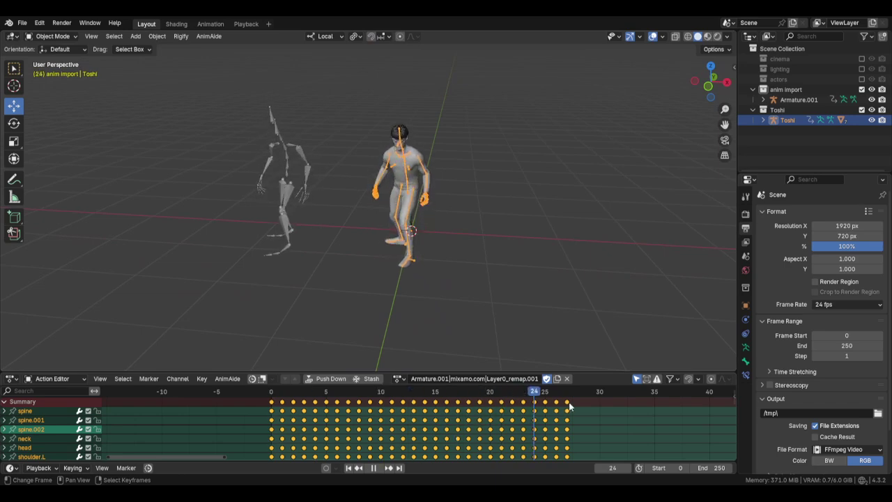
pyautogui.hotkey('shift', 'Left')
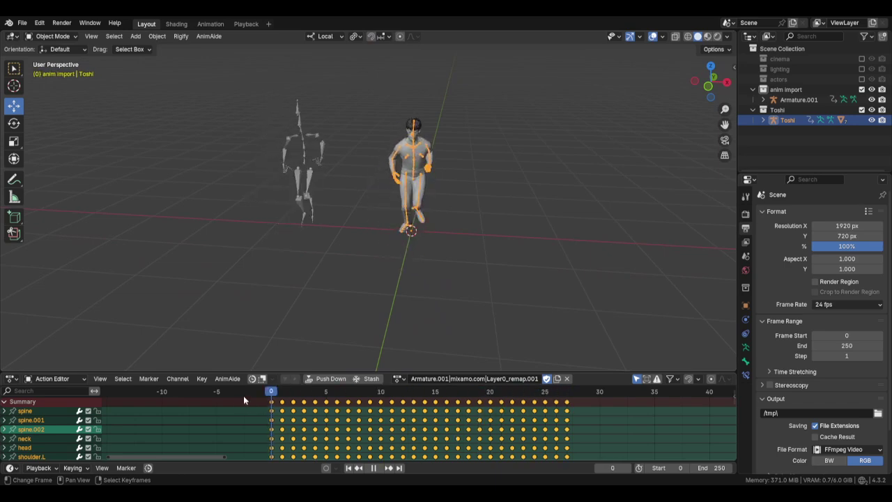
pyautogui.press('Escape')
pyautogui.scroll(2, 410, 239)
pyautogui.keyDown('shift'); pyautogui.moveTo(410, 239); pyautogui.dragTo(431, 259, button='middle'); pyautogui.keyUp('shift')
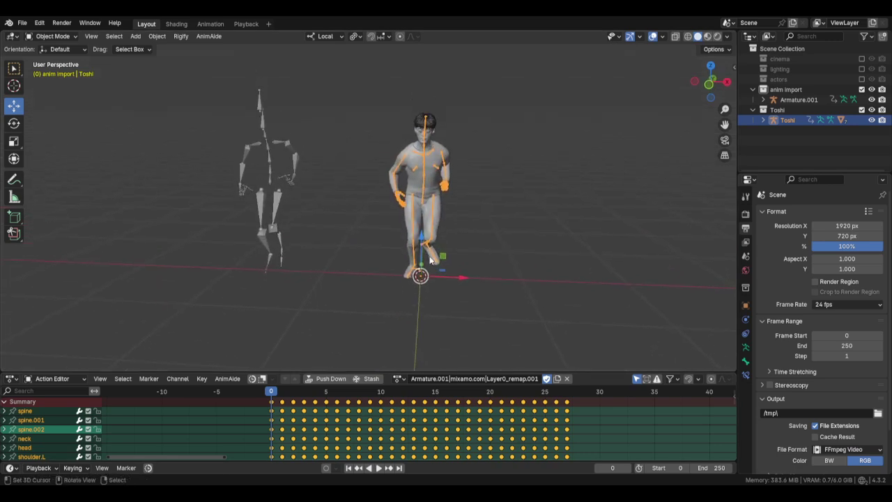